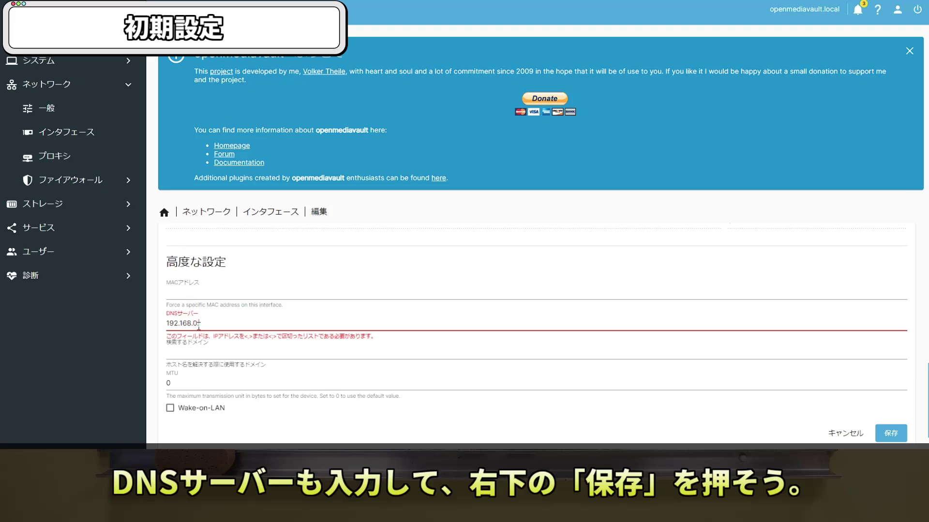
Set the enp4s0 interface's DNS server to 192.168.0.1, save it and apply the pending configuration changes
{"action": "type", "text": "0.1"}
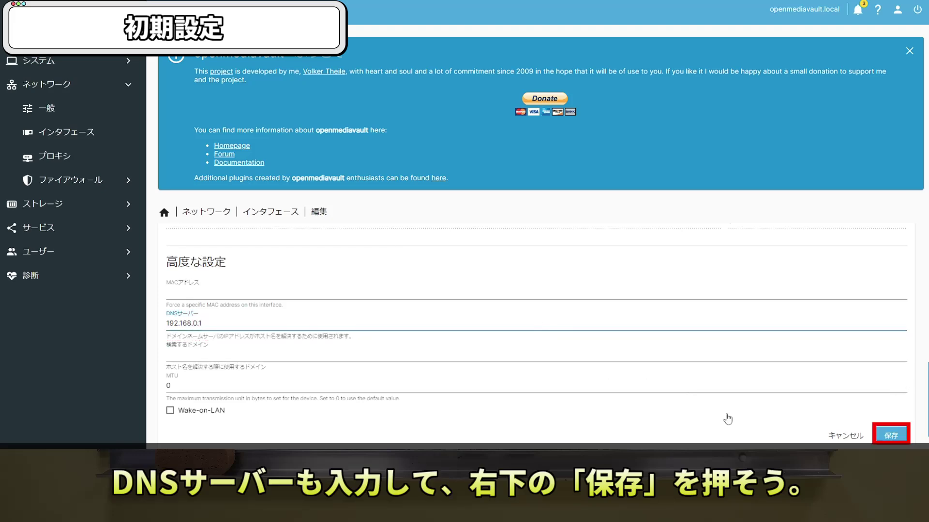
{"action": "left_click", "coordinate": [890, 436]}
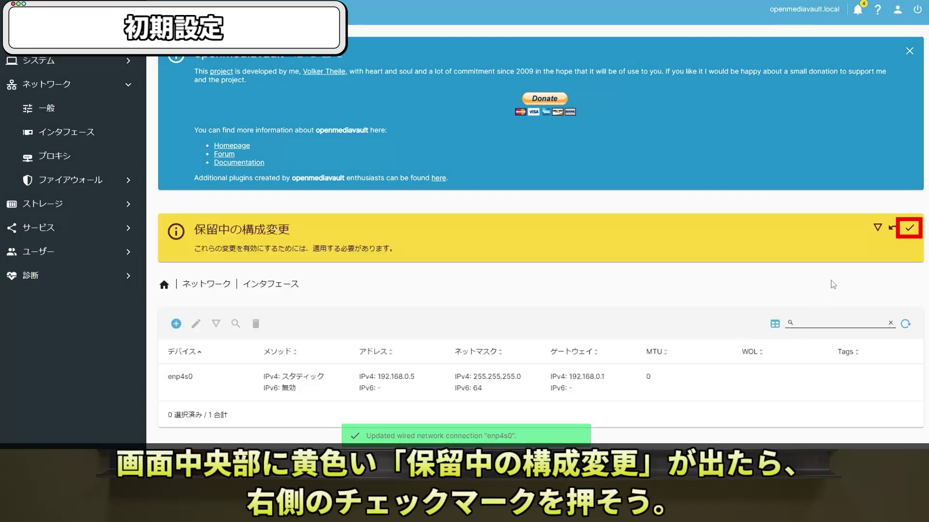
{"action": "left_click", "coordinate": [910, 228]}
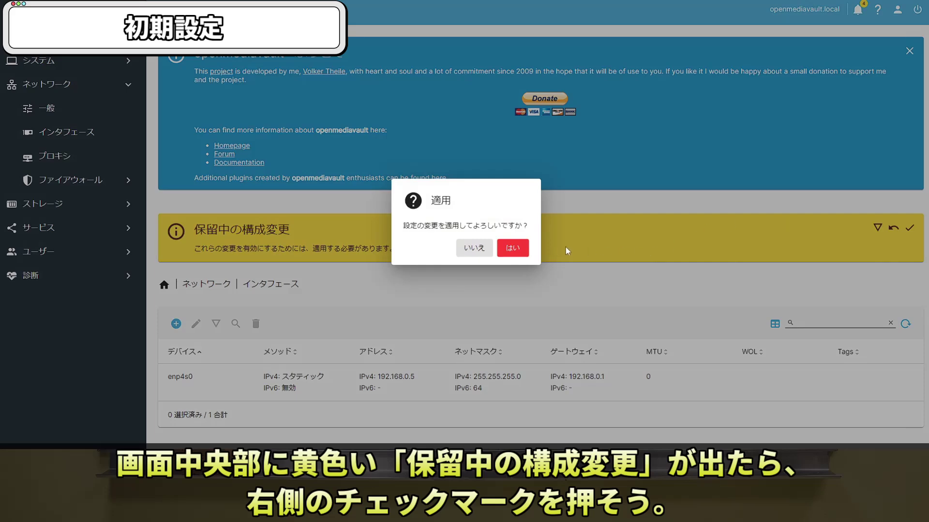
{"action": "left_click", "coordinate": [515, 248]}
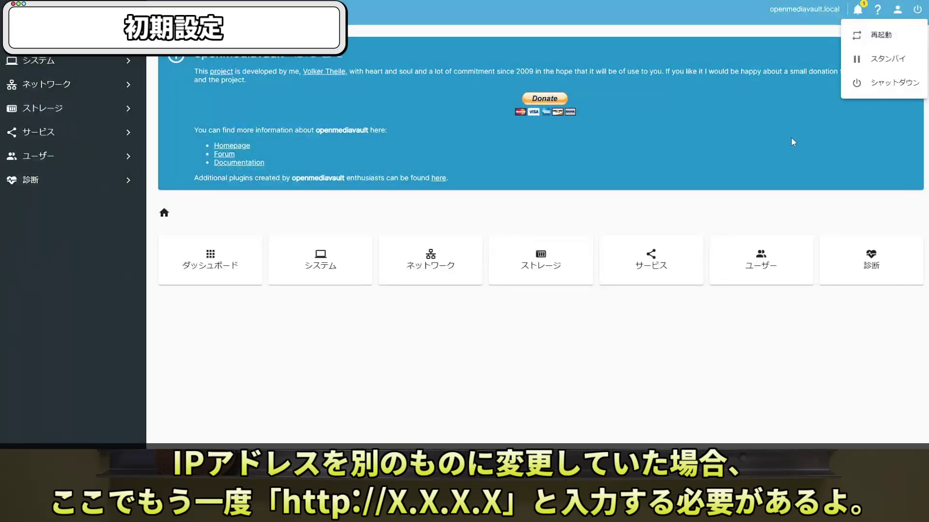
Restart the openmediavault system, confirming the reboot, and log back in to its workbench
{"action": "left_click", "coordinate": [793, 142]}
{"action": "left_click", "coordinate": [917, 9]}
{"action": "left_click", "coordinate": [879, 38]}
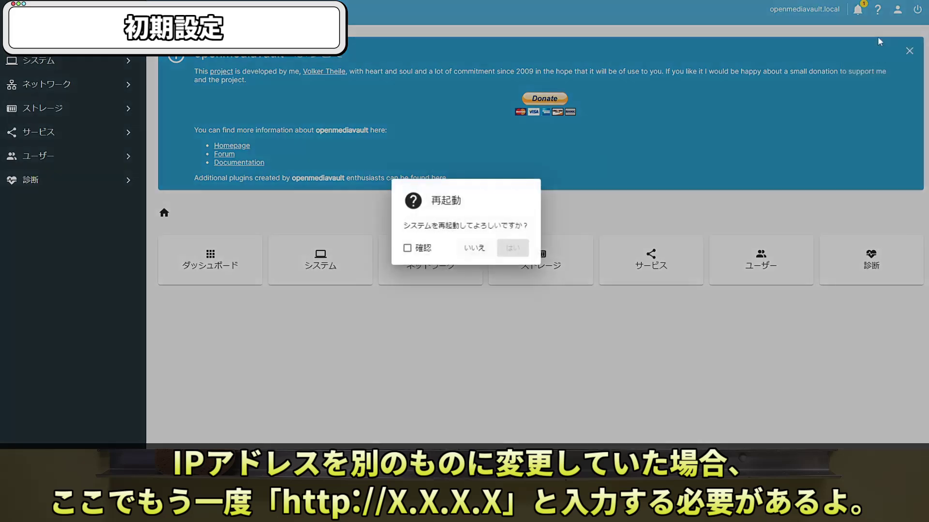
{"action": "left_click", "coordinate": [407, 248]}
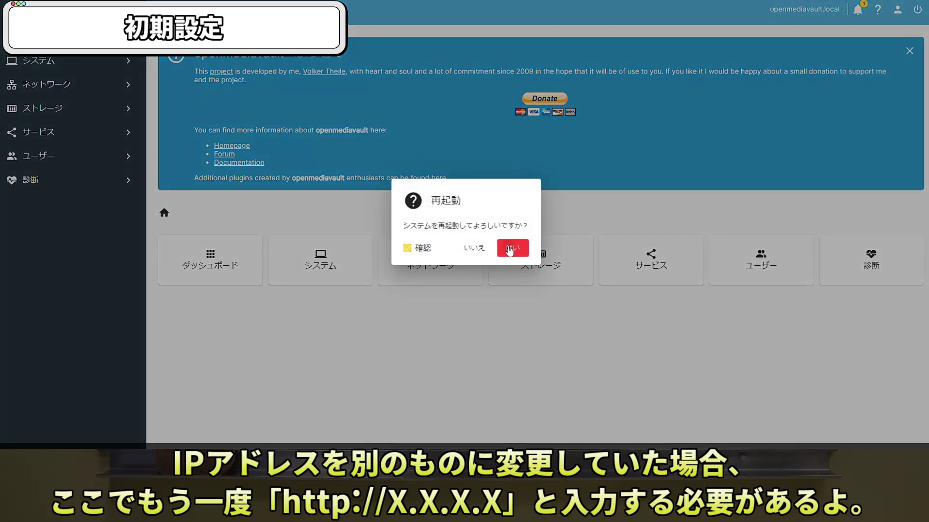
{"action": "left_click", "coordinate": [509, 251]}
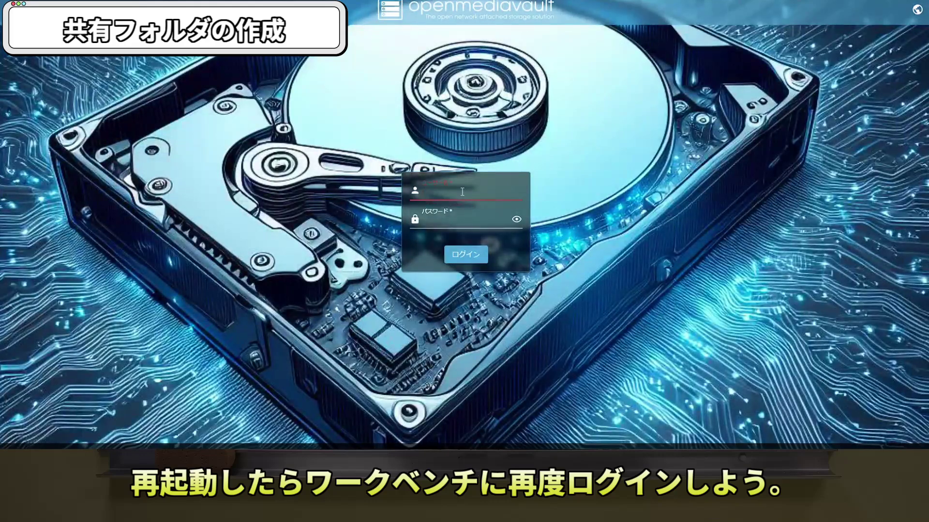
{"action": "key", "text": "Return"}
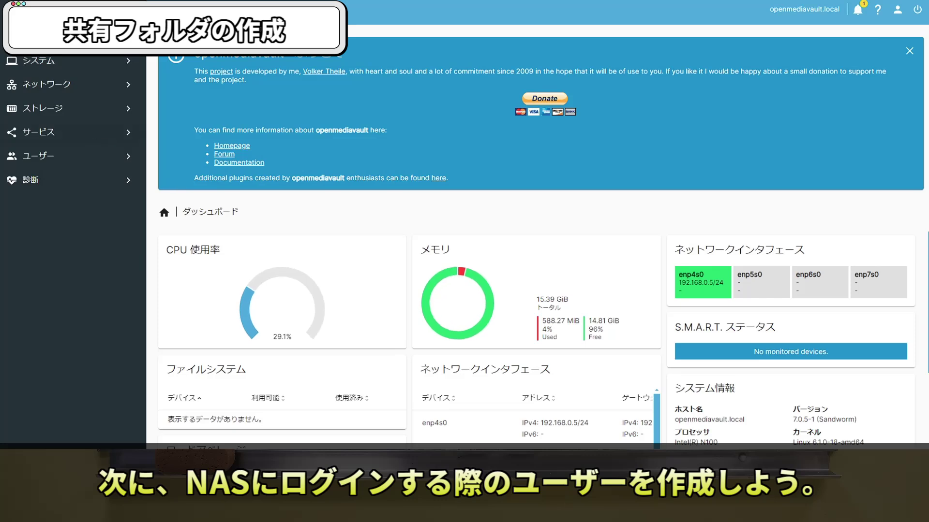
Start a new user account named NAS_user1, entering and confirming the account password
{"action": "left_click", "coordinate": [48, 160]}
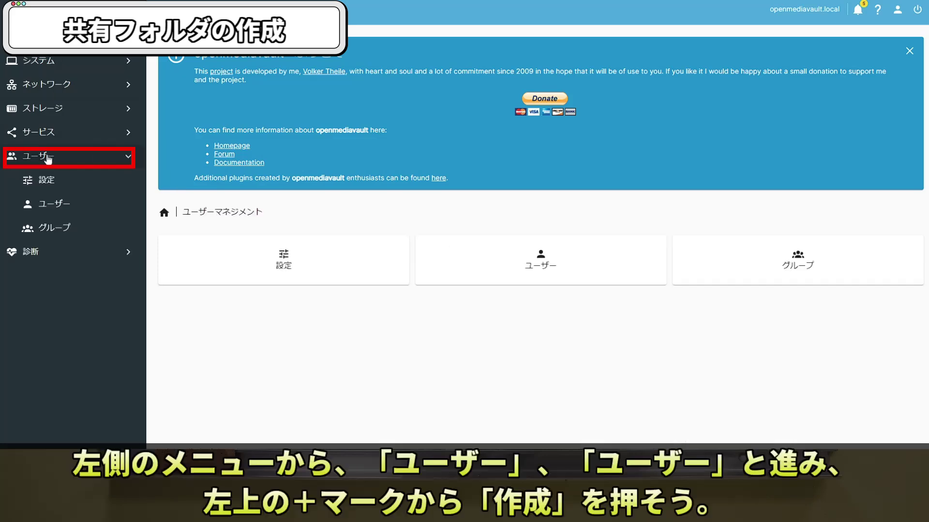
{"action": "left_click", "coordinate": [553, 269]}
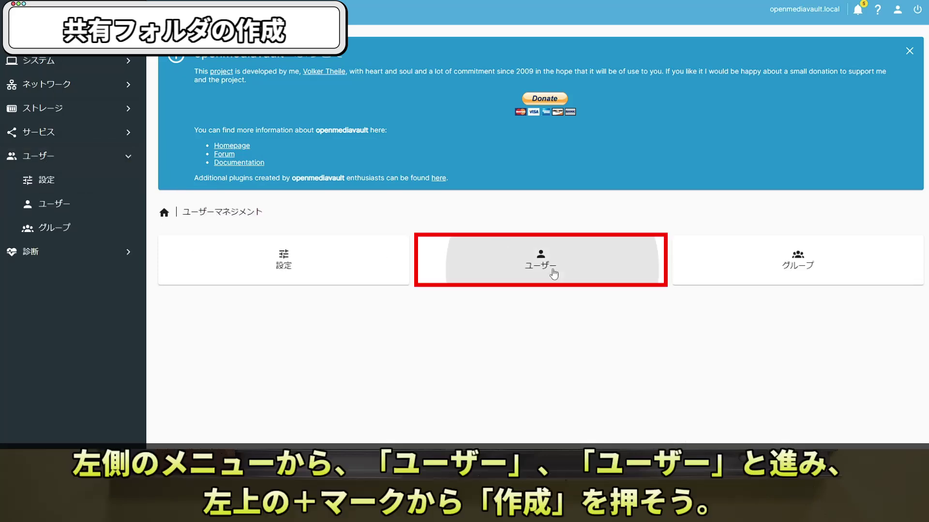
{"action": "left_click", "coordinate": [176, 252]}
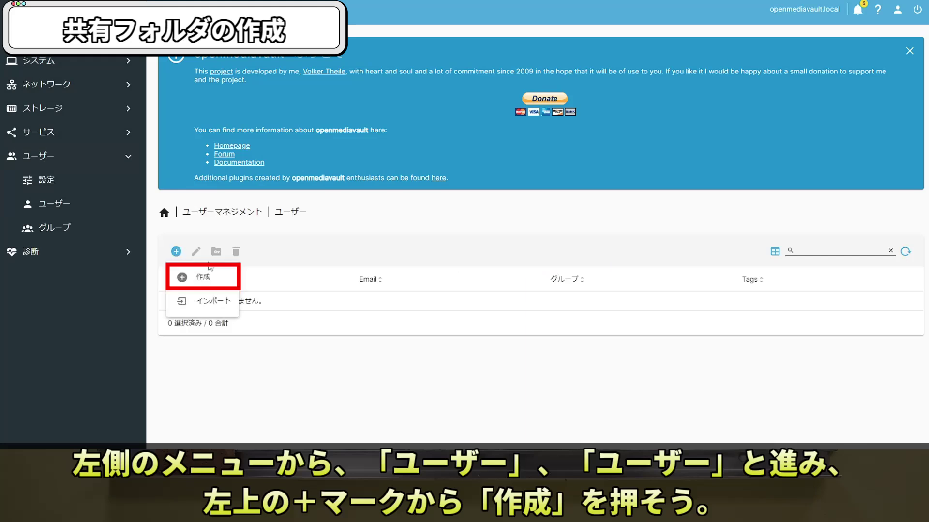
{"action": "left_click", "coordinate": [221, 275]}
{"action": "left_click", "coordinate": [216, 258]}
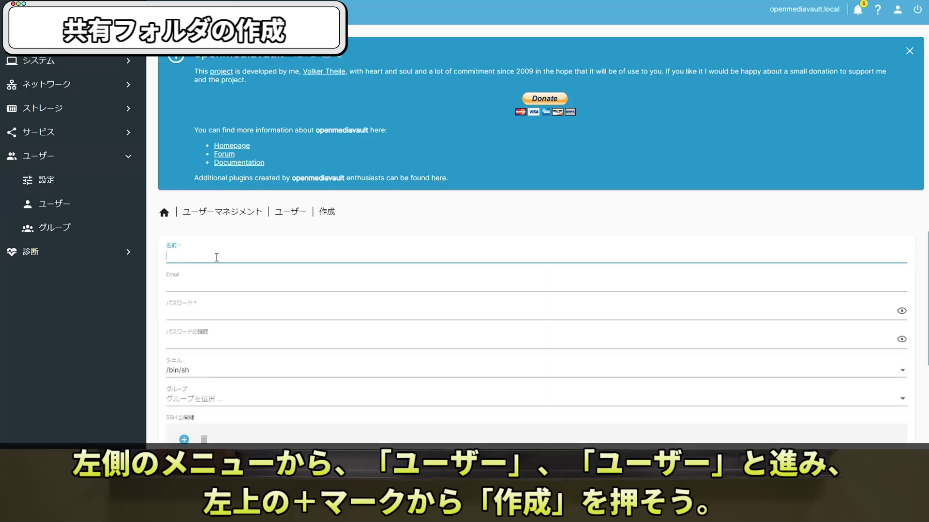
{"action": "type", "text": "NAS_user1"}
{"action": "left_click", "coordinate": [219, 337]}
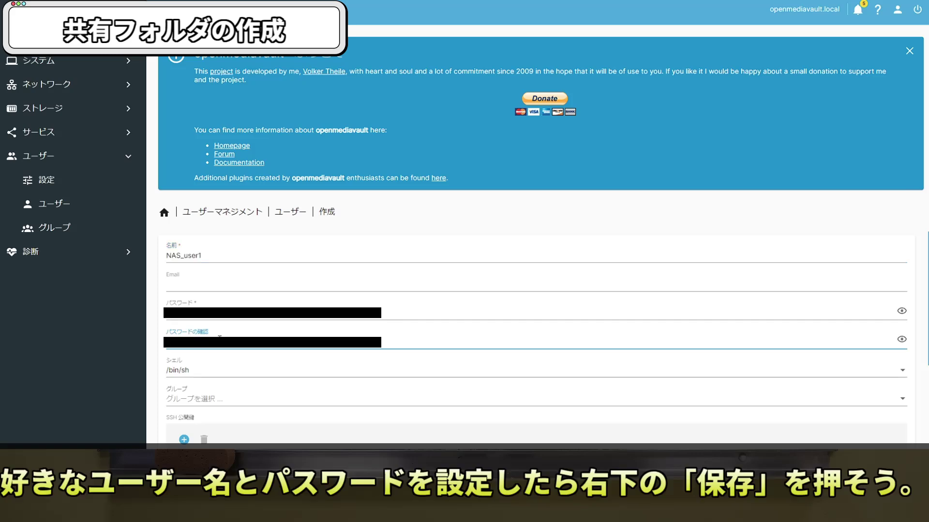
Save the new NAS user with its default shell and no group, and apply the pending configuration changes
{"action": "scroll", "coordinate": [254, 336], "scroll_direction": "down", "scroll_amount": 1}
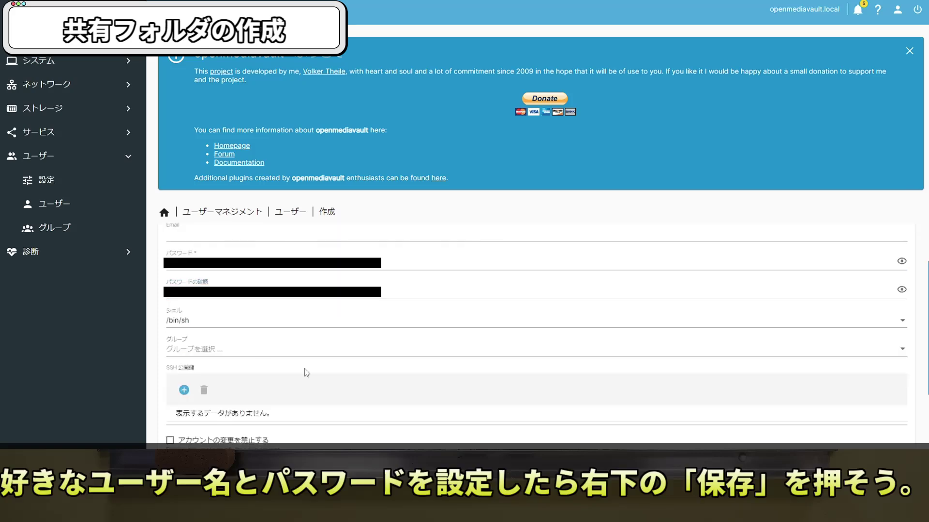
{"action": "scroll", "coordinate": [303, 368], "scroll_direction": "down", "scroll_amount": 1}
{"action": "scroll", "coordinate": [303, 365], "scroll_direction": "down", "scroll_amount": 1}
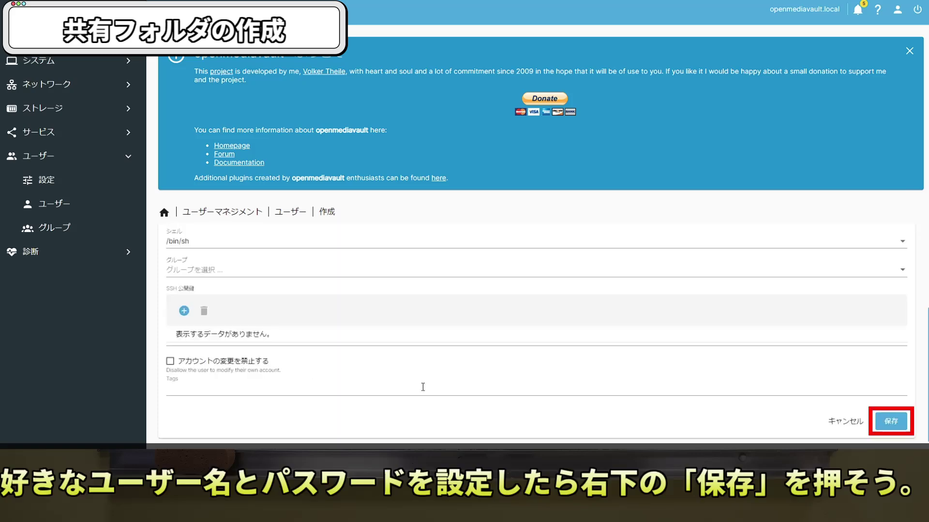
{"action": "left_click", "coordinate": [890, 420]}
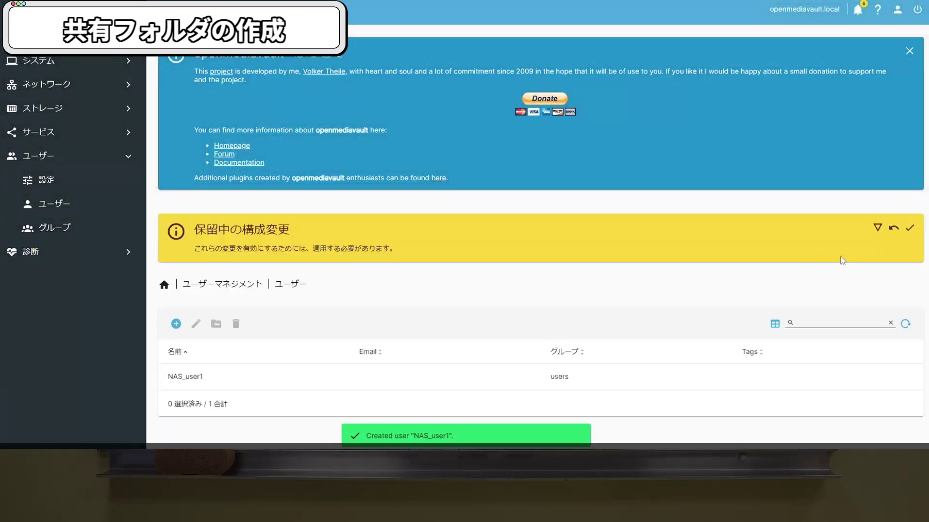
{"action": "left_click", "coordinate": [908, 230]}
{"action": "left_click", "coordinate": [517, 250]}
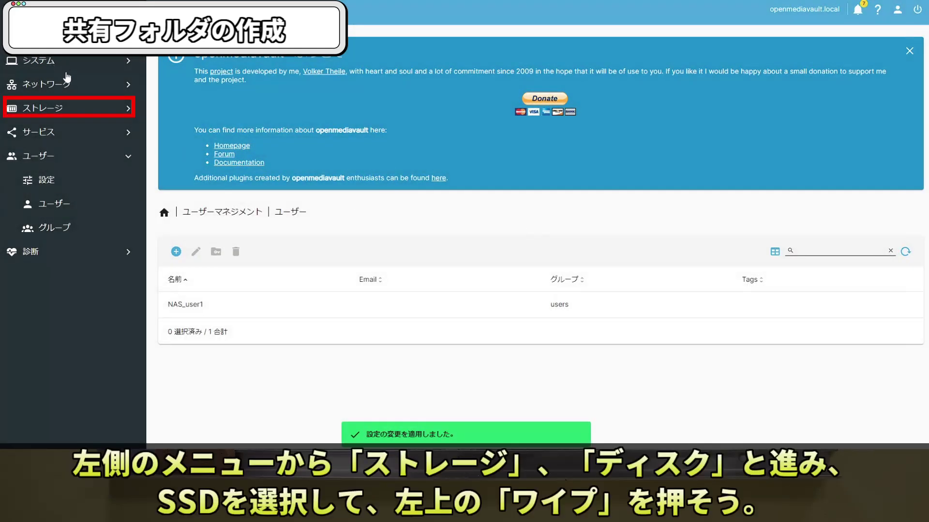
Wipe the Lexar SSD NM790 2TB disk (/dev/nvme3n1) using the quick (クイック) method
{"action": "left_click", "coordinate": [63, 103]}
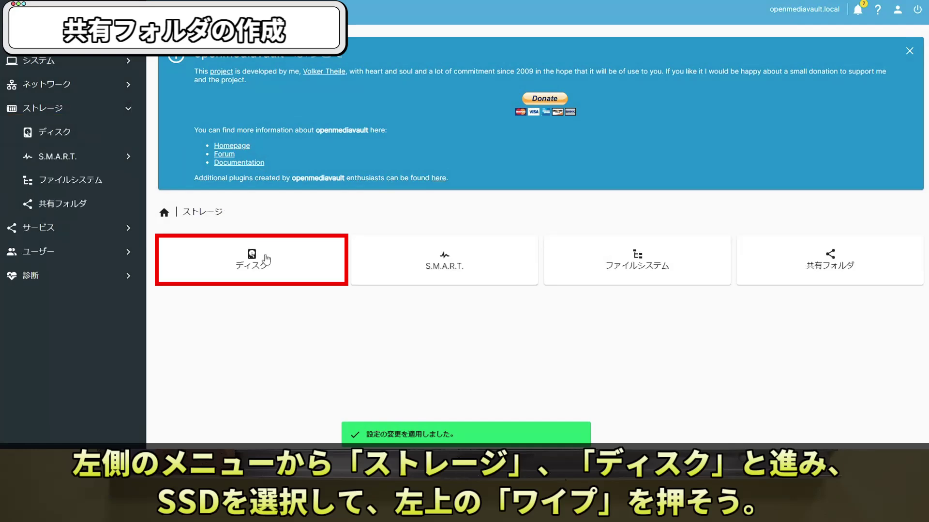
{"action": "left_click", "coordinate": [285, 259]}
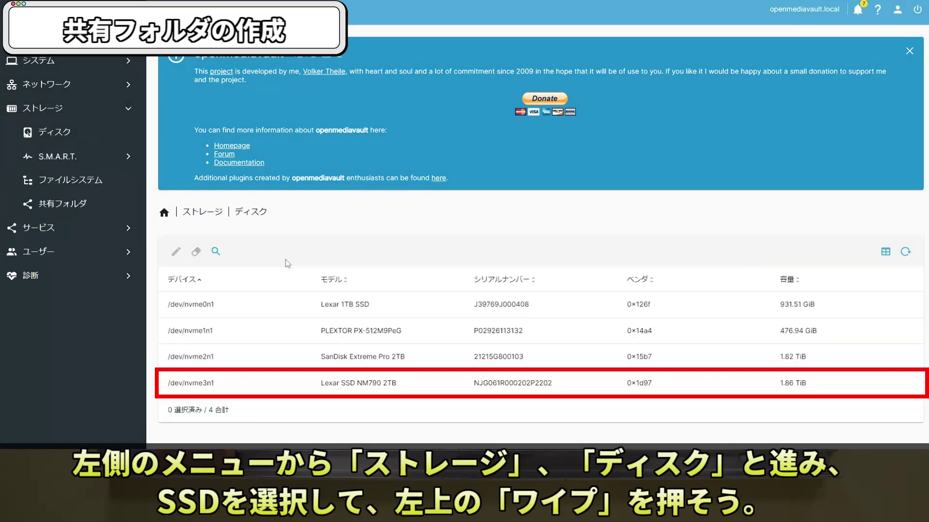
{"action": "left_click", "coordinate": [295, 381]}
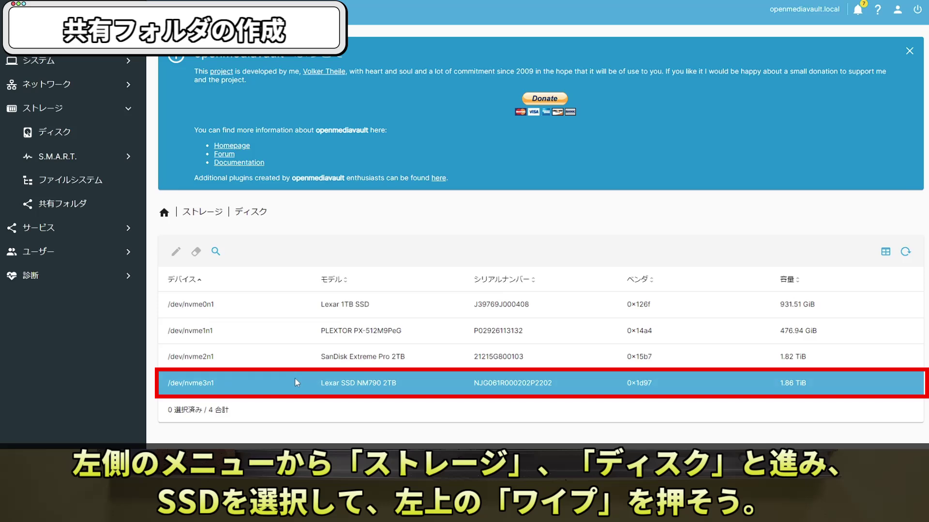
{"action": "left_click", "coordinate": [196, 252]}
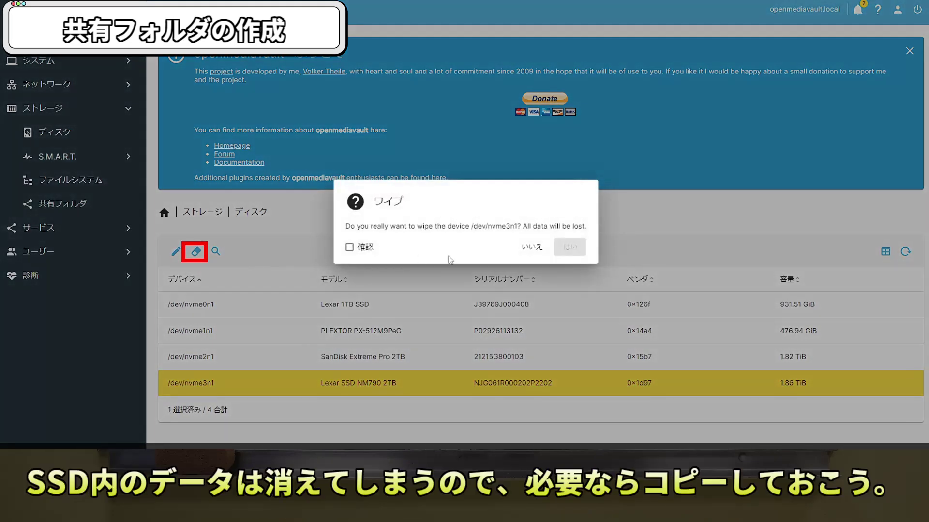
{"action": "left_click", "coordinate": [360, 250]}
{"action": "left_click", "coordinate": [583, 246]}
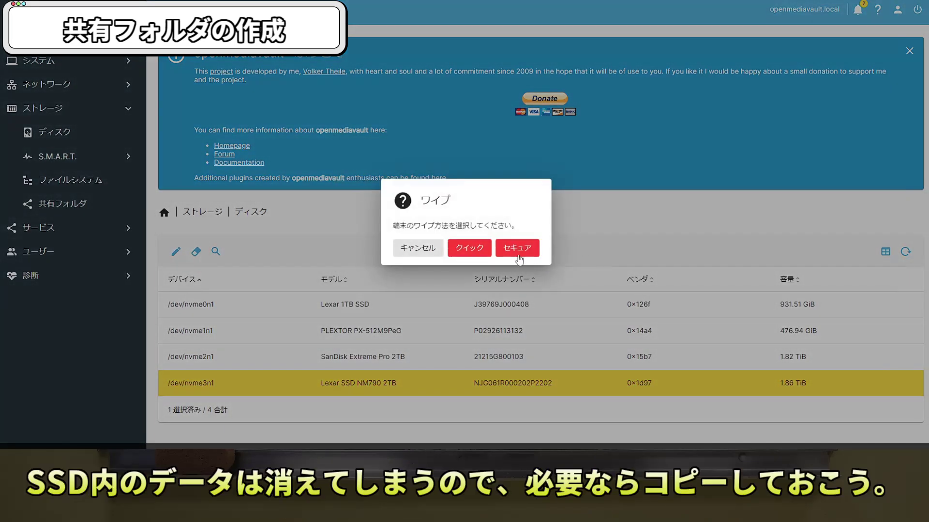
{"action": "left_click", "coordinate": [469, 248]}
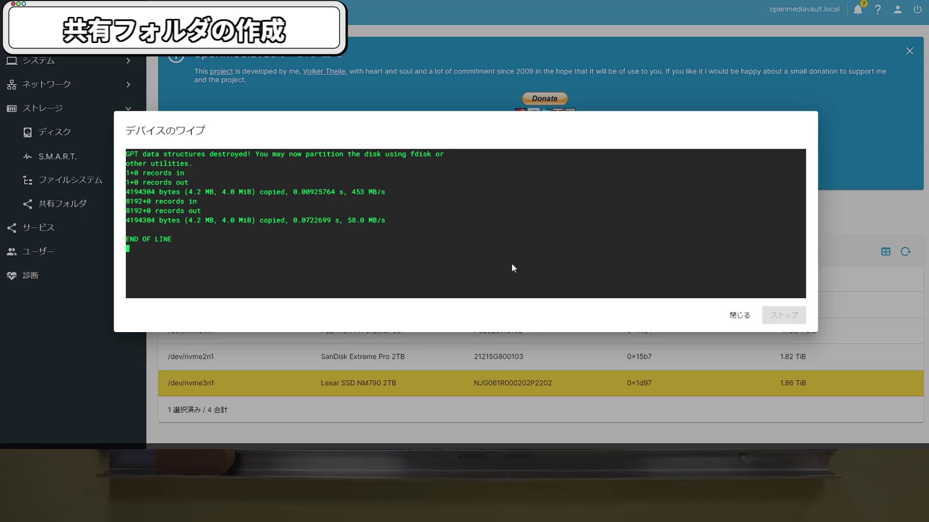
{"action": "left_click", "coordinate": [747, 316]}
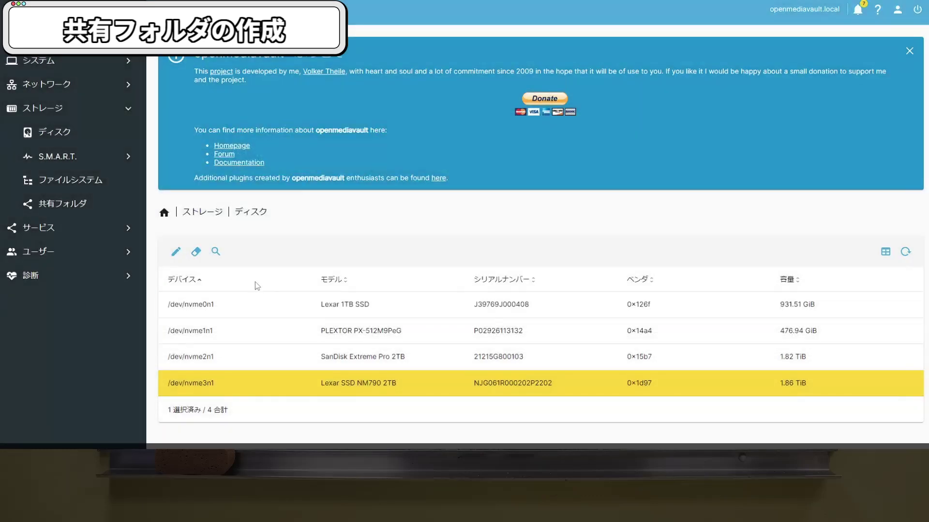
Create an EXT4 file system on the Lexar SSD NM790 2TB device (/dev/nvme3n1)
{"action": "left_click", "coordinate": [213, 215]}
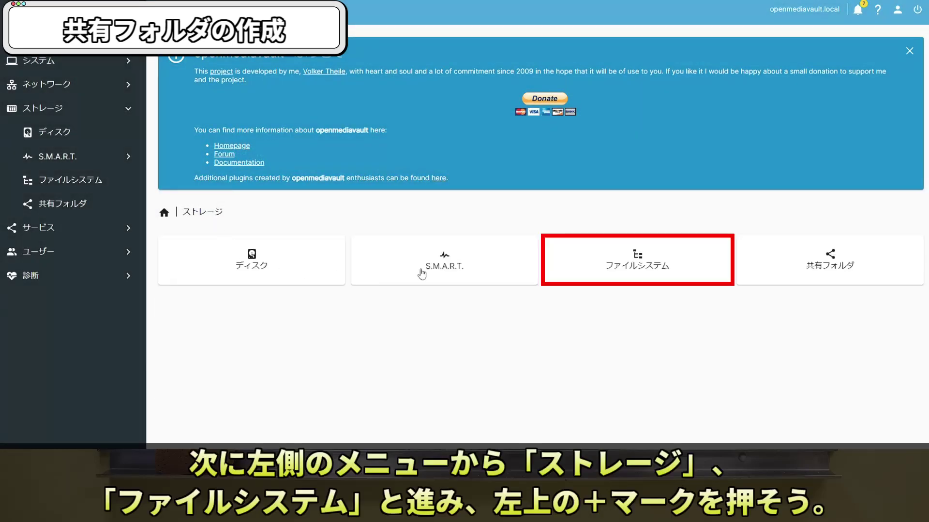
{"action": "left_click", "coordinate": [631, 273]}
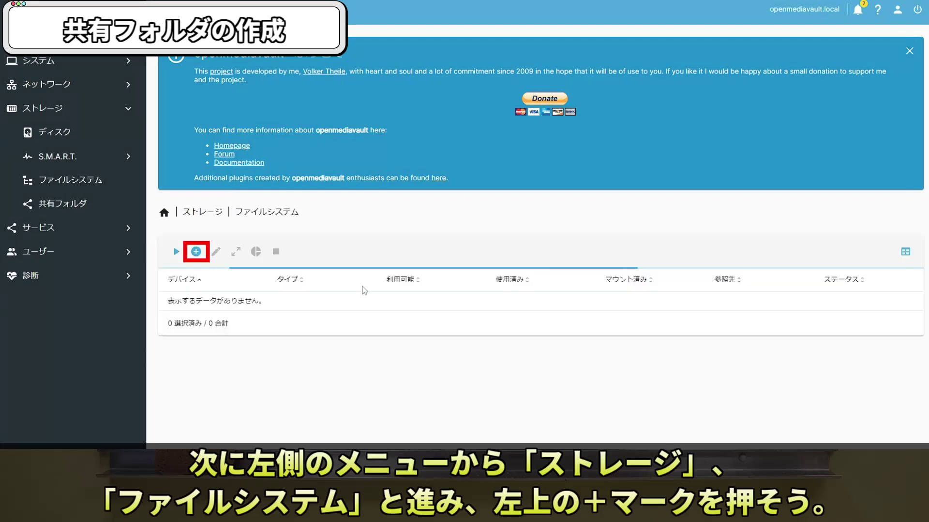
{"action": "left_click", "coordinate": [196, 252]}
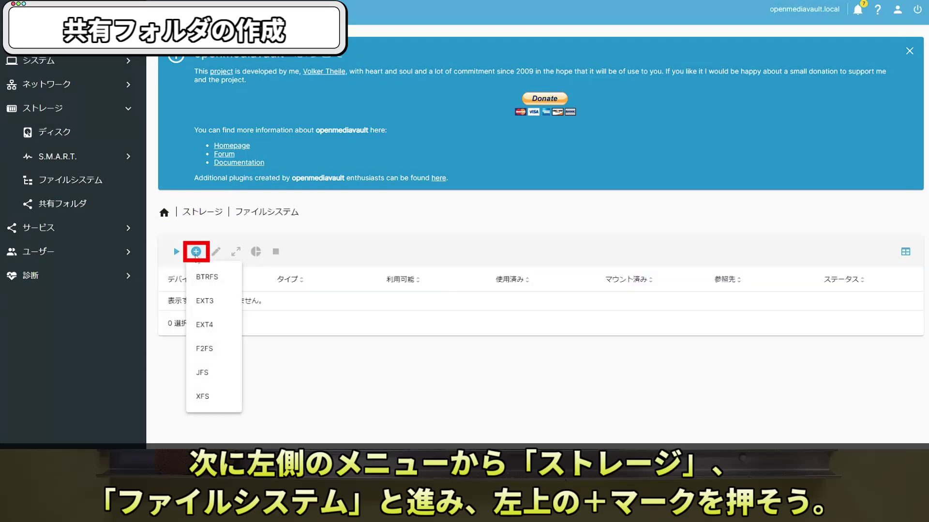
{"action": "left_click", "coordinate": [217, 324]}
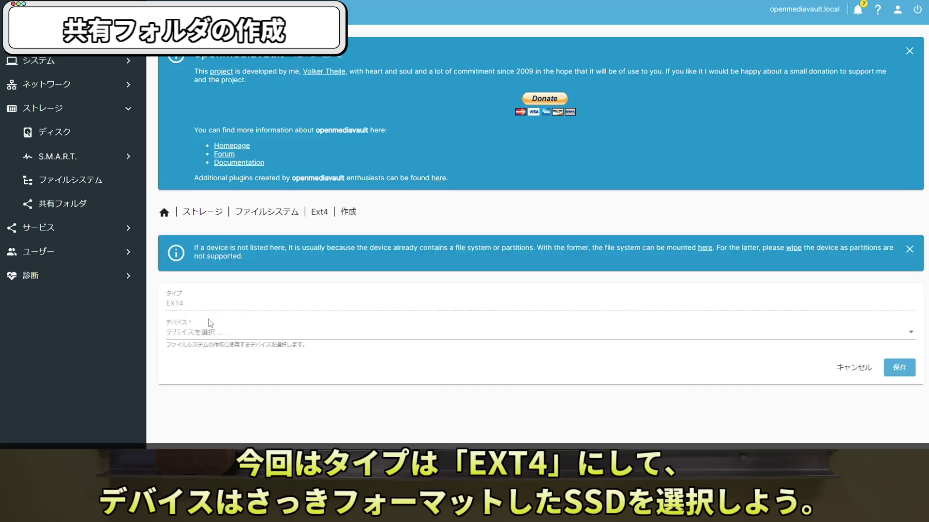
{"action": "left_click", "coordinate": [211, 323]}
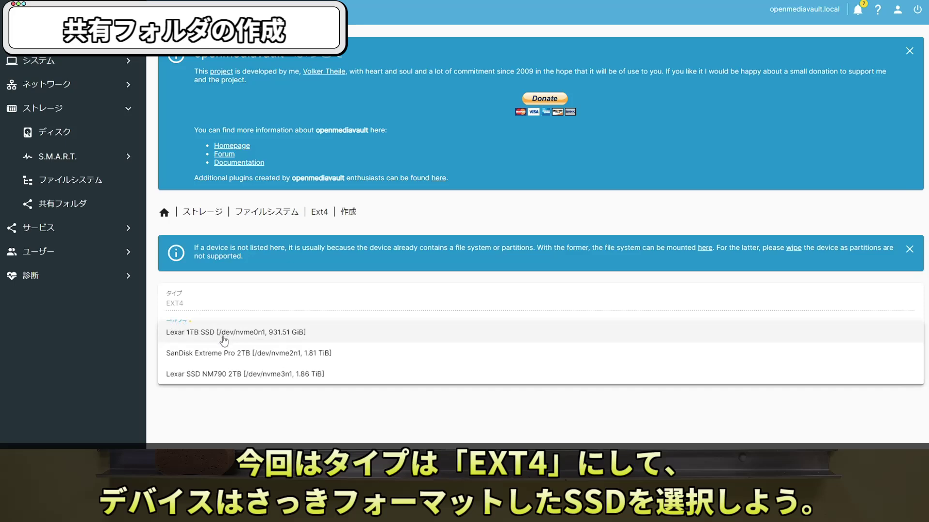
{"action": "left_click", "coordinate": [228, 374]}
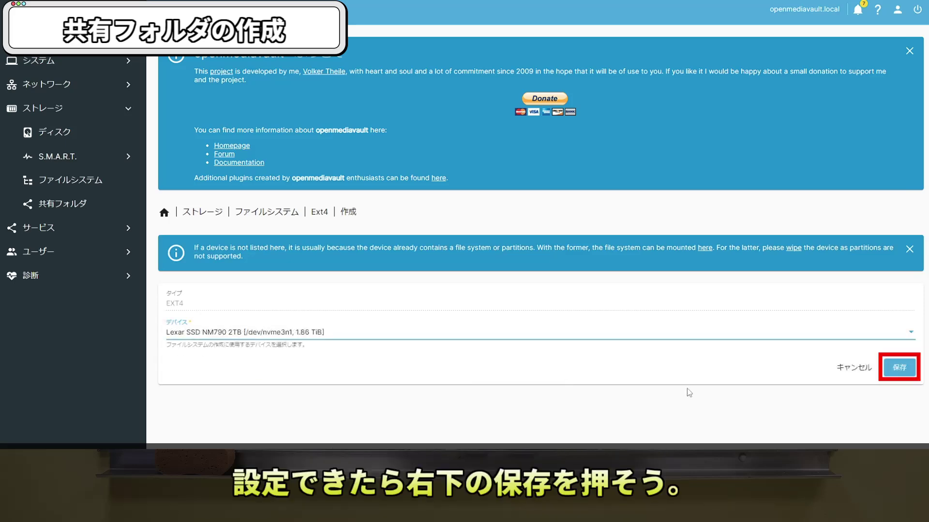
{"action": "left_click", "coordinate": [887, 374]}
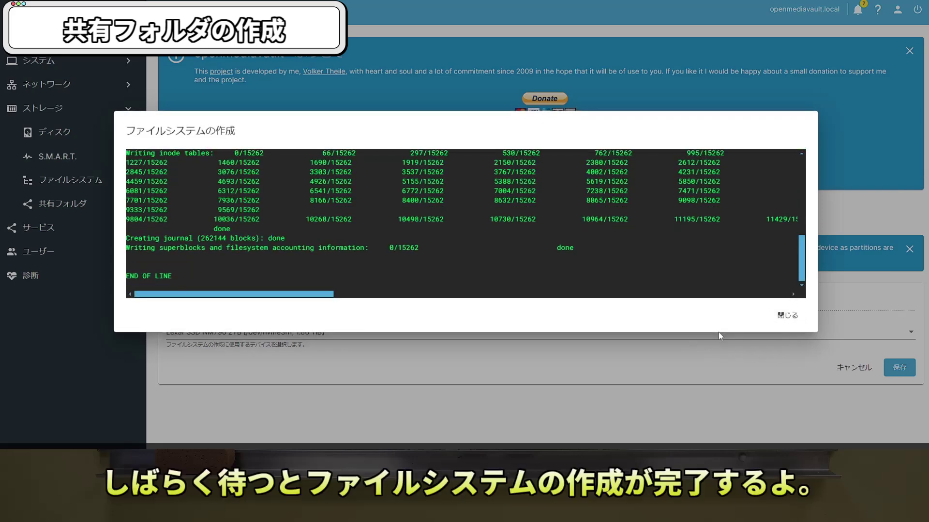
{"action": "left_click", "coordinate": [784, 316]}
Mount the file system /dev/nvme3n1p1 and apply the pending configuration changes
{"action": "left_click", "coordinate": [271, 255]}
{"action": "left_click", "coordinate": [266, 258]}
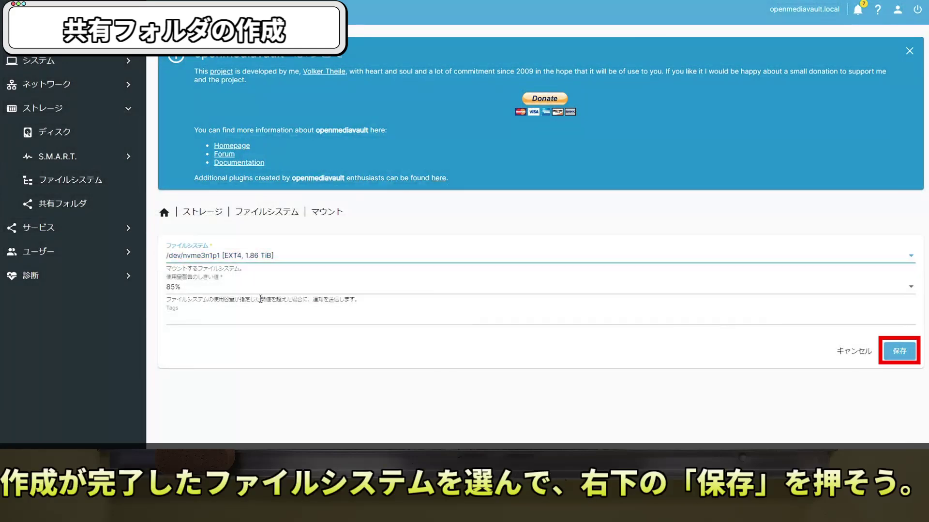
{"action": "left_click", "coordinate": [892, 355]}
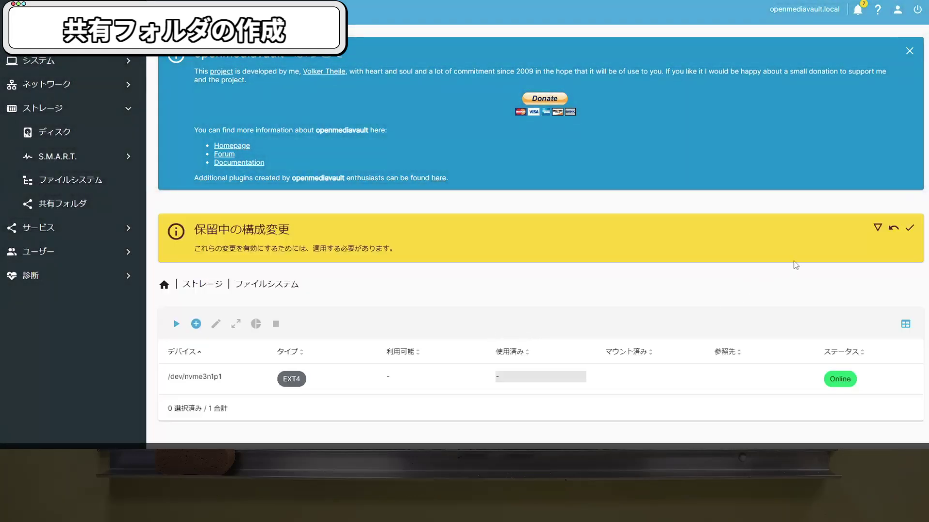
{"action": "left_click", "coordinate": [909, 228]}
{"action": "left_click", "coordinate": [514, 247]}
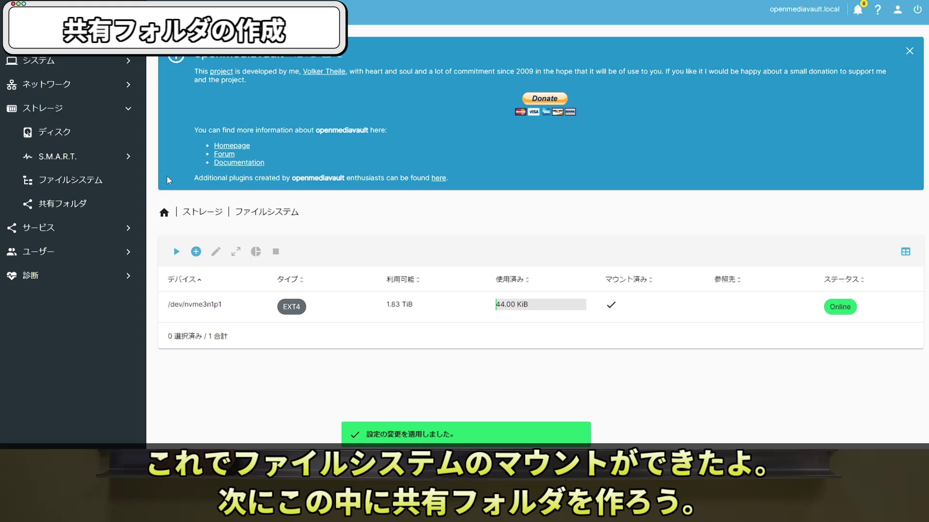
Create a shared folder named OMV_NAS_NM790 on the /dev/nvme3n1p1 file system and apply the pending configuration changes
{"action": "left_click", "coordinate": [203, 212]}
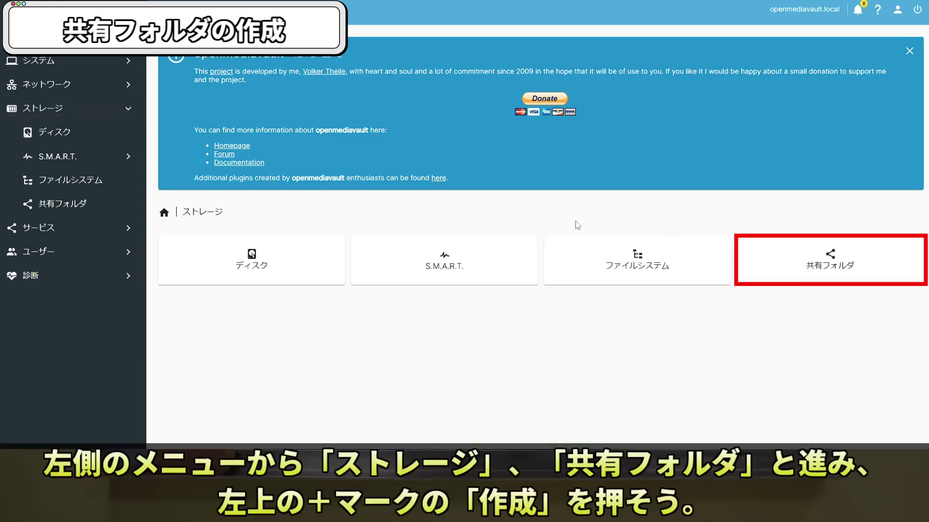
{"action": "left_click", "coordinate": [786, 266]}
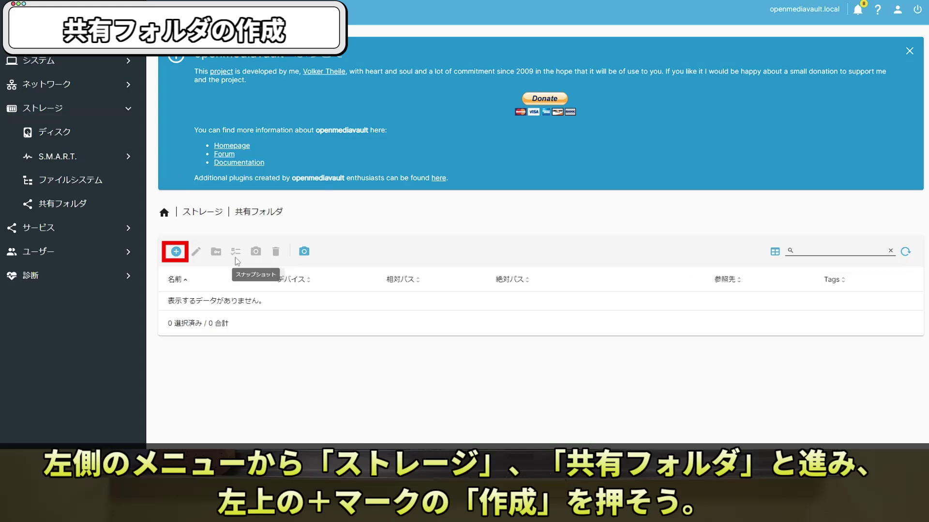
{"action": "left_click", "coordinate": [181, 252]}
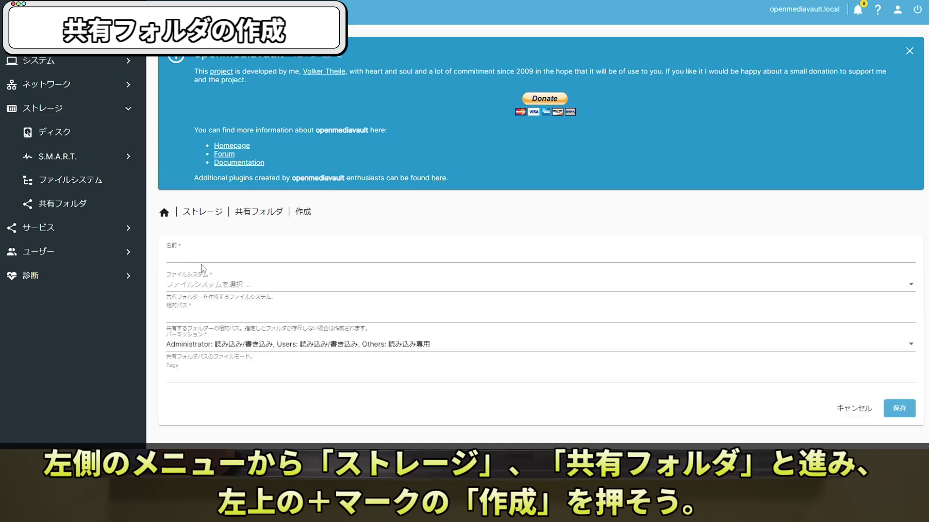
{"action": "left_click", "coordinate": [201, 264]}
{"action": "type", "text": "OMV_NAS_NM790"}
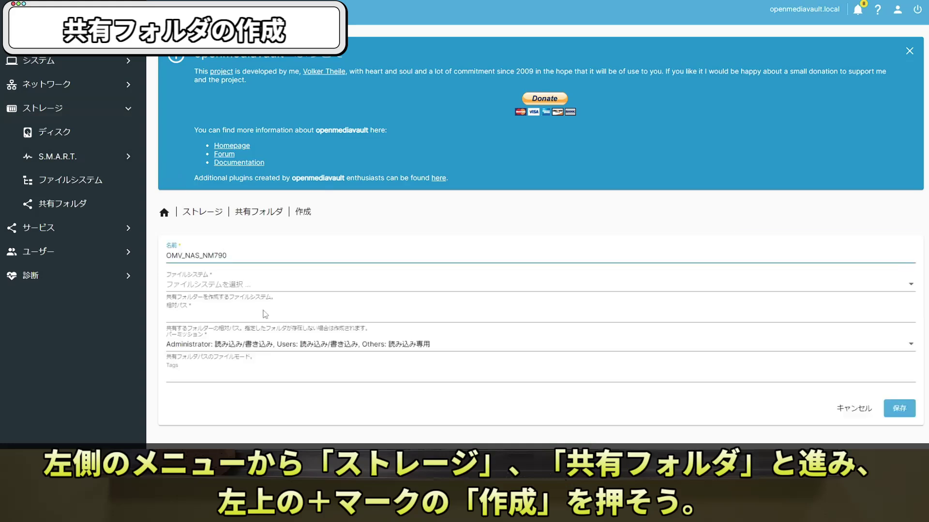
{"action": "left_click", "coordinate": [249, 285]}
{"action": "left_click", "coordinate": [247, 286]}
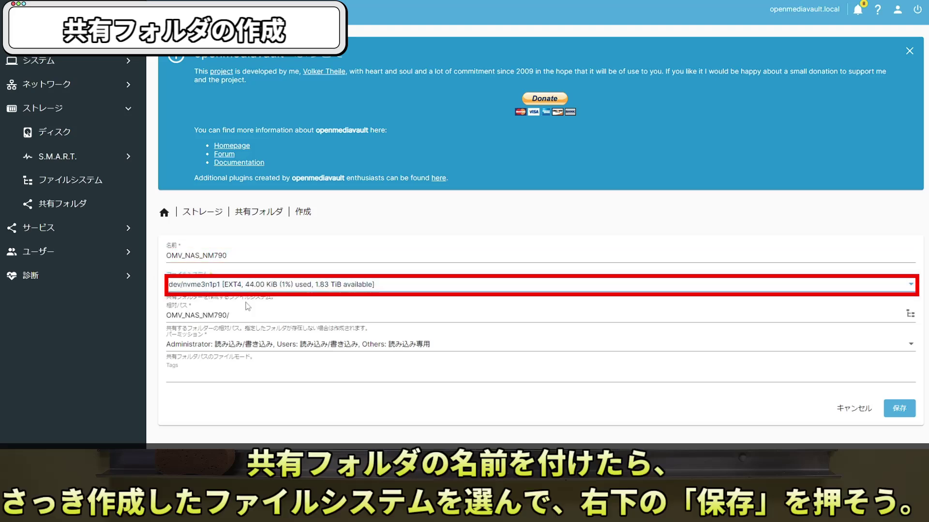
{"action": "left_click", "coordinate": [900, 408]}
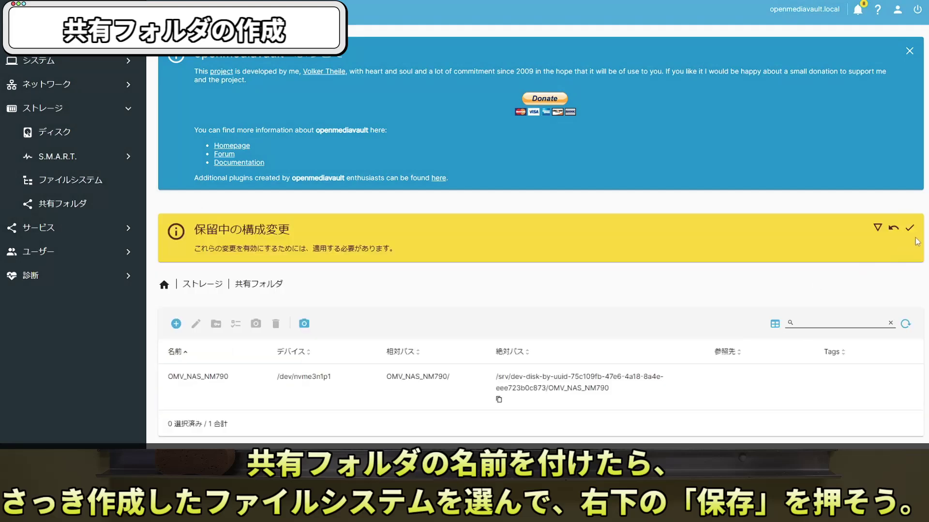
{"action": "left_click", "coordinate": [908, 228]}
{"action": "left_click", "coordinate": [512, 249]}
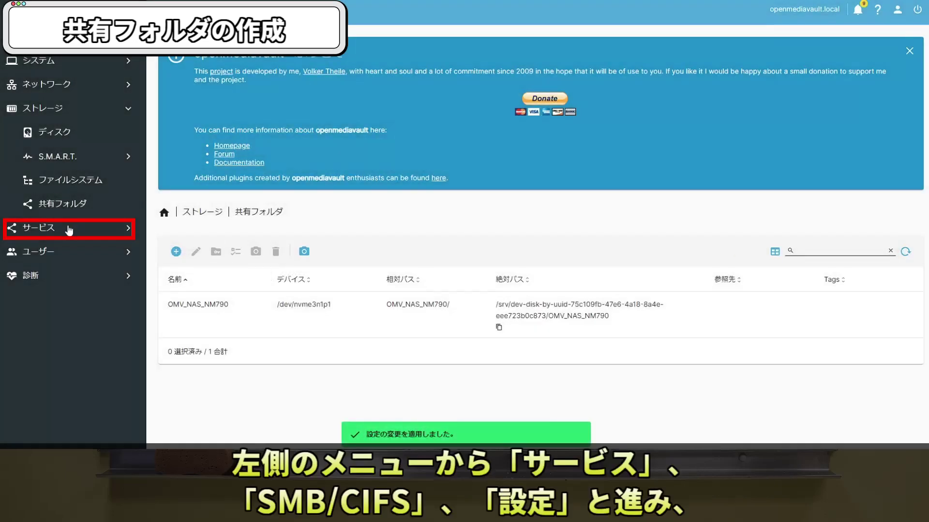
Enable the SMB/CIFS service in its settings, save them, and apply the pending configuration changes
{"action": "left_click", "coordinate": [71, 227]}
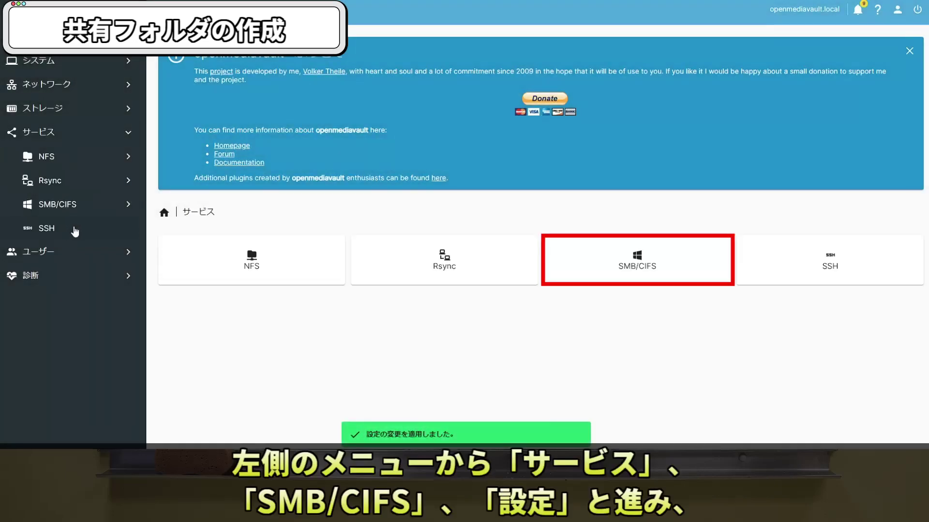
{"action": "left_click", "coordinate": [673, 272]}
{"action": "left_click", "coordinate": [415, 272]}
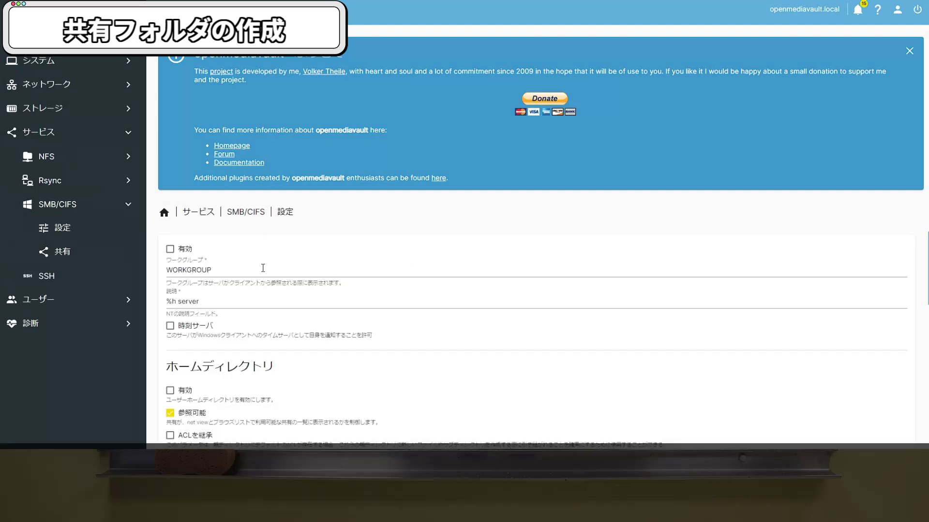
{"action": "left_click", "coordinate": [187, 252]}
{"action": "scroll", "coordinate": [237, 280], "scroll_direction": "down", "scroll_amount": 2}
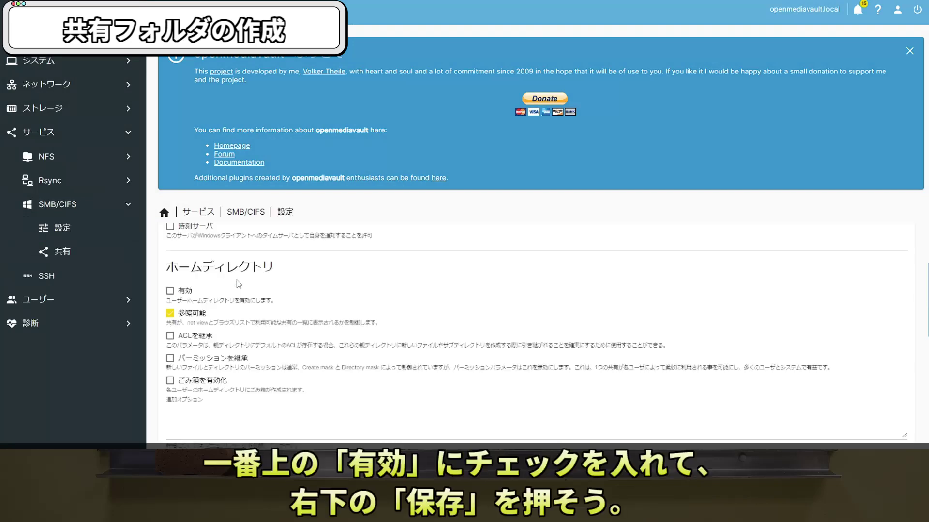
{"action": "scroll", "coordinate": [288, 295], "scroll_direction": "down", "scroll_amount": 1}
{"action": "scroll", "coordinate": [291, 296], "scroll_direction": "down", "scroll_amount": 1}
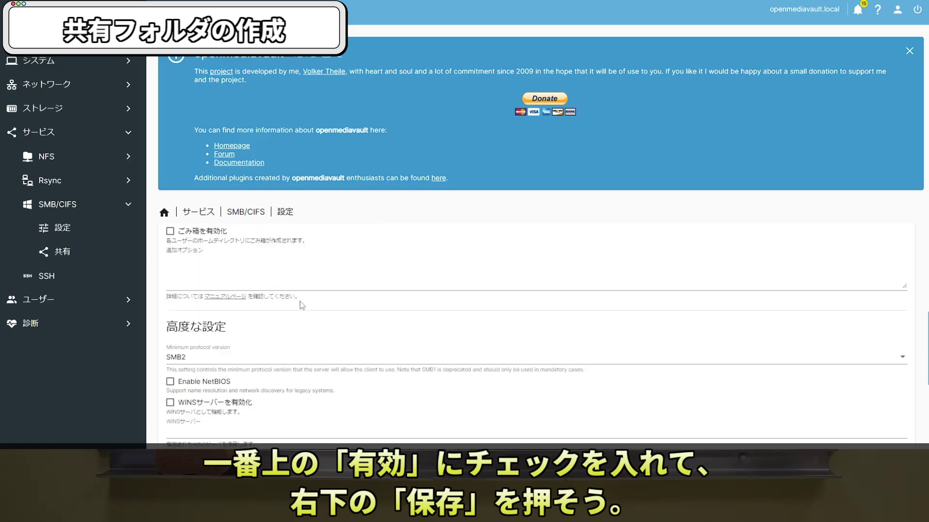
{"action": "scroll", "coordinate": [302, 301], "scroll_direction": "down", "scroll_amount": 2}
{"action": "scroll", "coordinate": [348, 315], "scroll_direction": "down", "scroll_amount": 1}
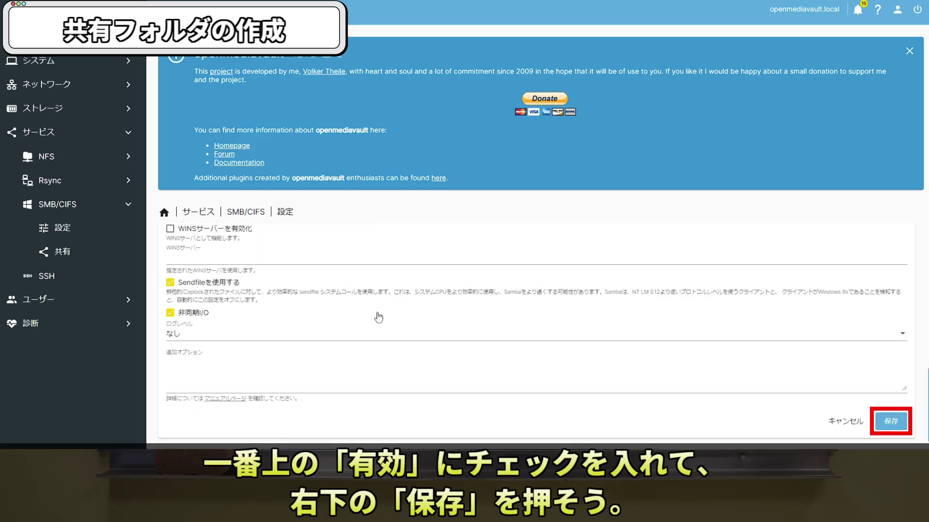
{"action": "left_click", "coordinate": [895, 422]}
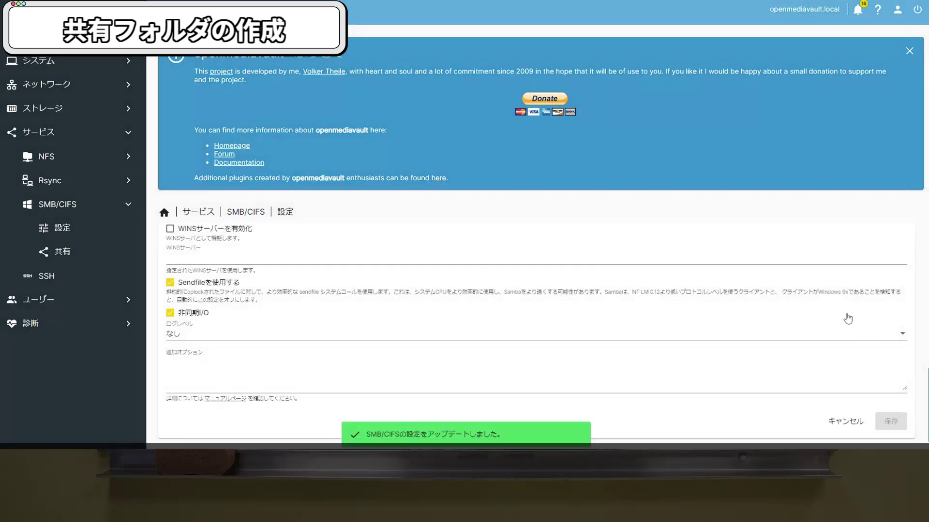
{"action": "left_click", "coordinate": [909, 228]}
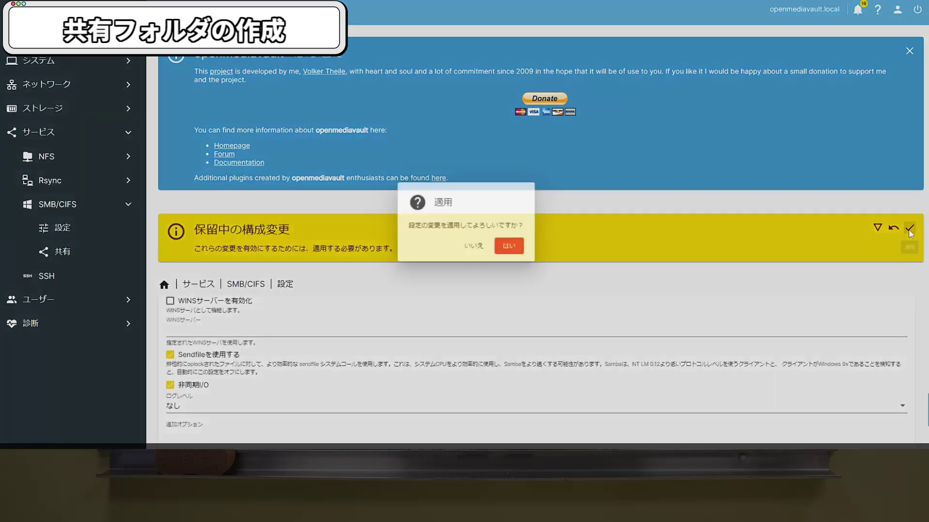
{"action": "left_click", "coordinate": [514, 248]}
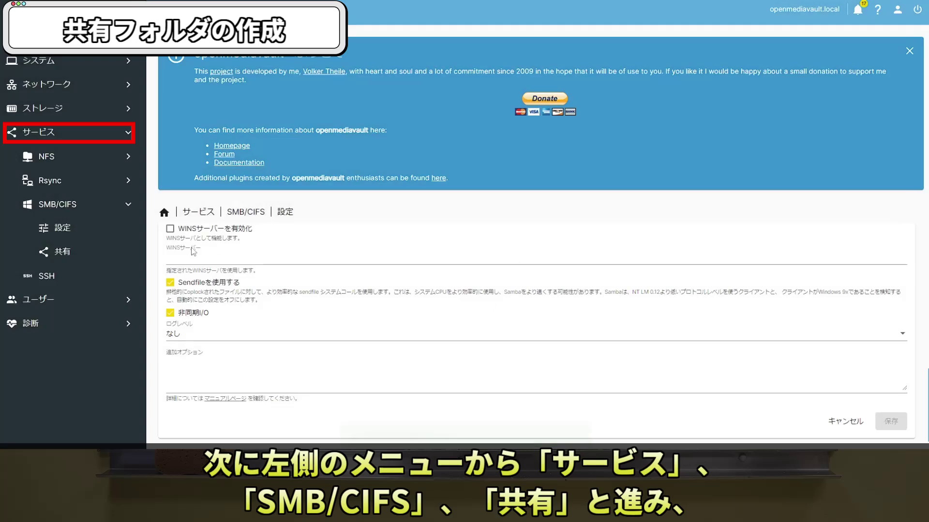
Create an SMB/CIFS share for the OMV_NAS_NM790 shared folder with default options and apply the pending configuration changes
{"action": "left_click", "coordinate": [51, 133]}
{"action": "left_click", "coordinate": [674, 259]}
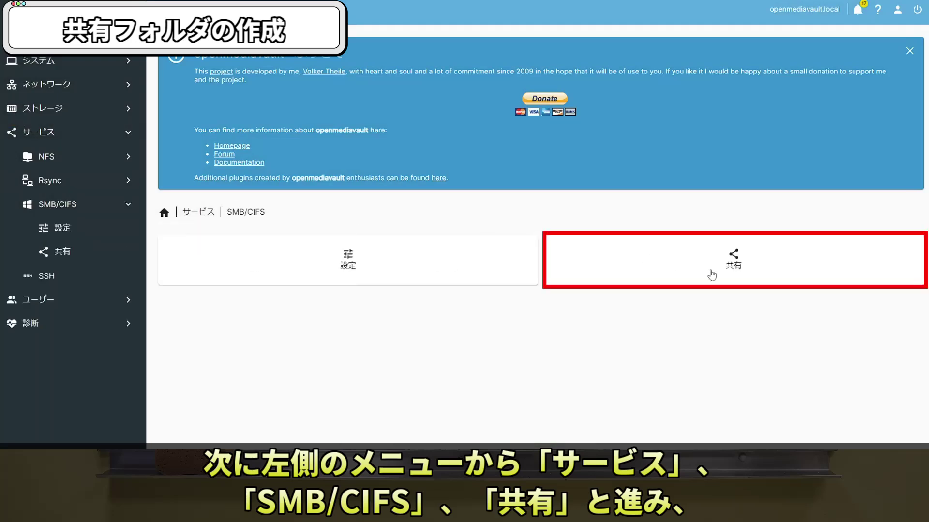
{"action": "left_click", "coordinate": [710, 270]}
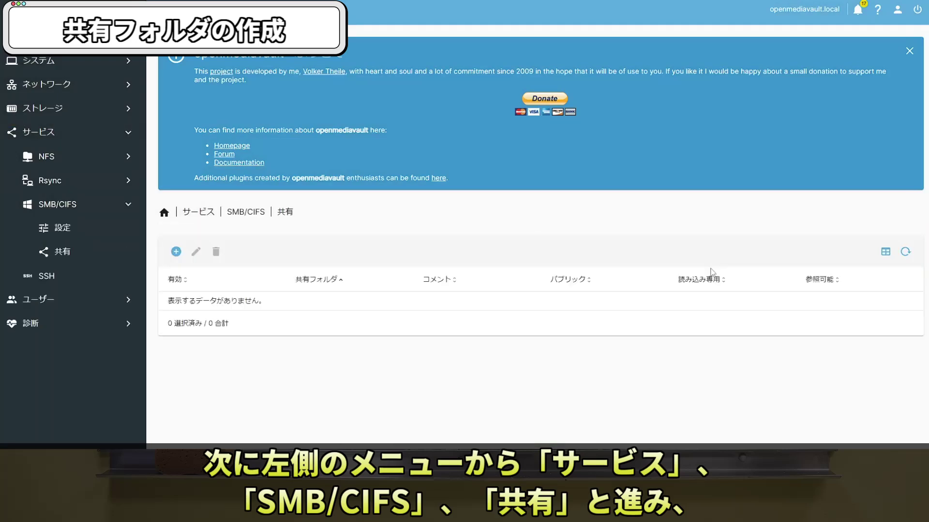
{"action": "left_click", "coordinate": [176, 252]}
{"action": "left_click", "coordinate": [216, 275]}
{"action": "left_click", "coordinate": [227, 273]}
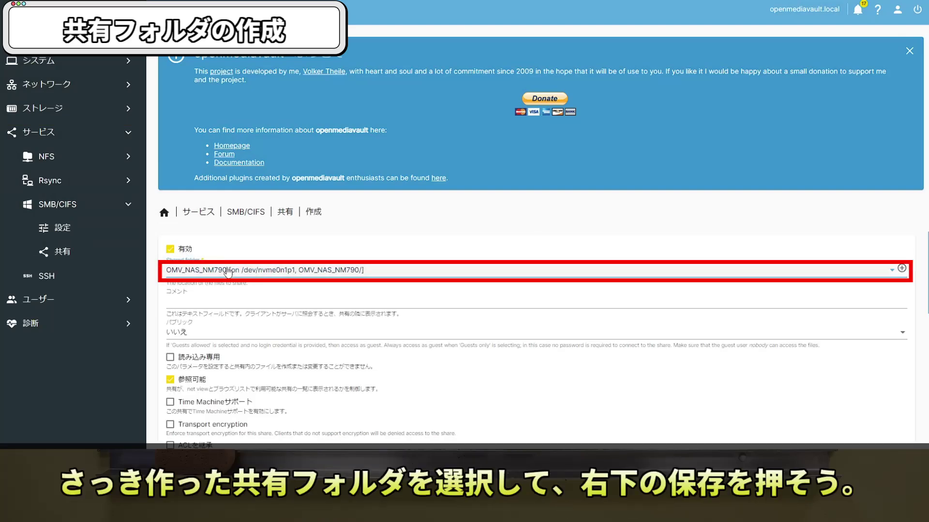
{"action": "scroll", "coordinate": [320, 313], "scroll_direction": "down", "scroll_amount": 2}
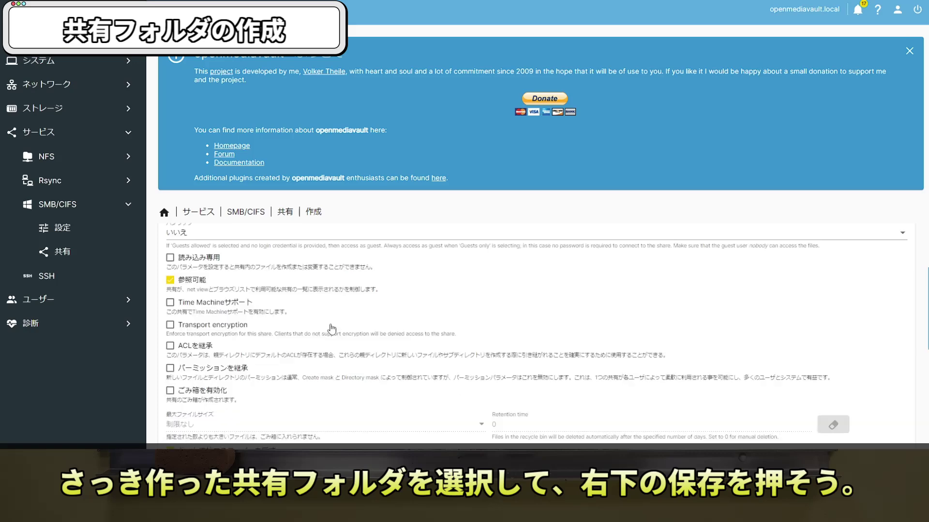
{"action": "scroll", "coordinate": [346, 335], "scroll_direction": "down", "scroll_amount": 7}
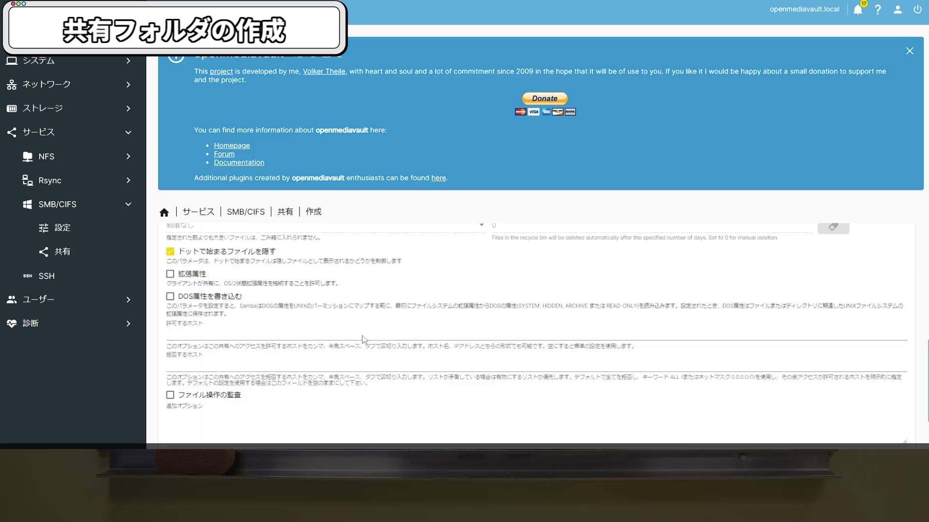
{"action": "left_click", "coordinate": [890, 421]}
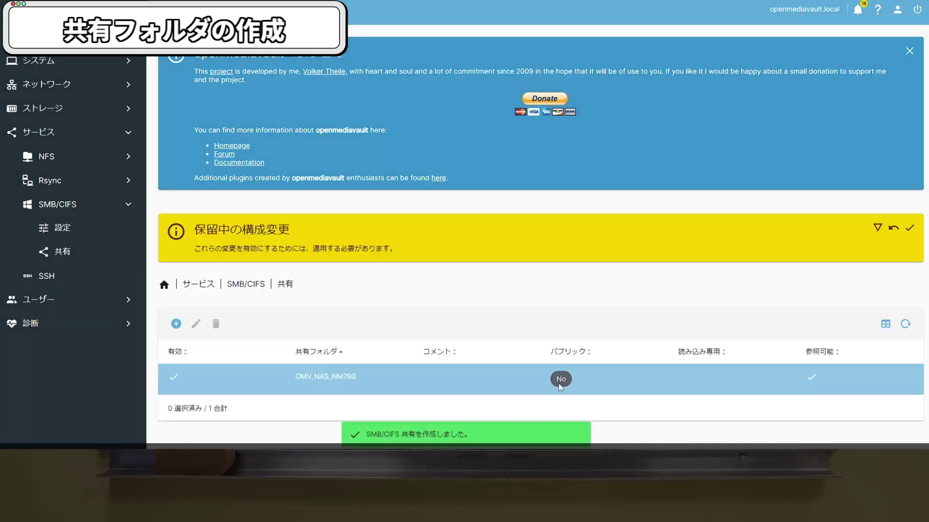
{"action": "left_click", "coordinate": [908, 232]}
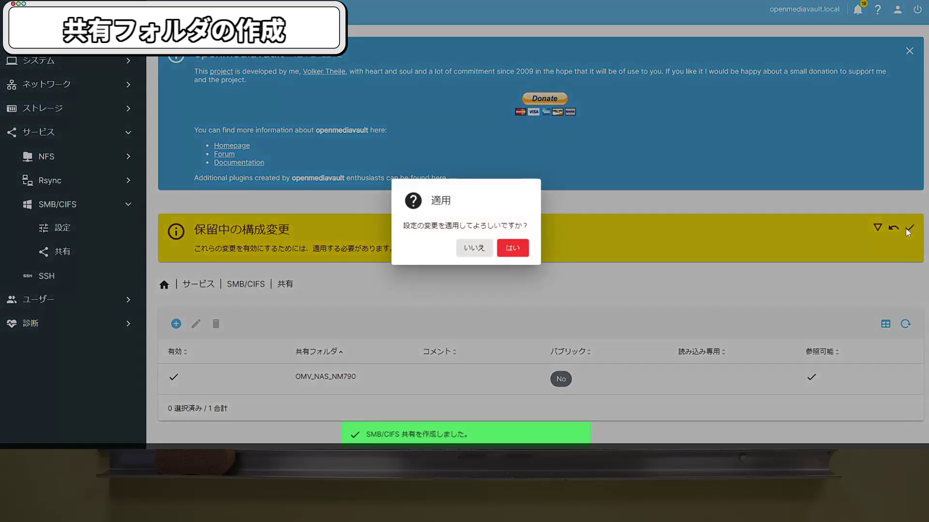
{"action": "left_click", "coordinate": [512, 248]}
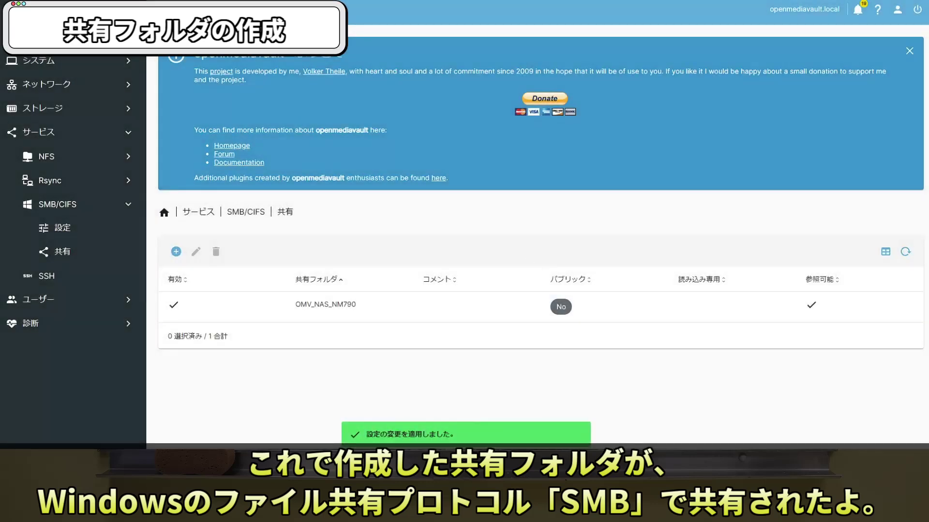
Switch to Windows File Explorer and go to the network address \\openmediavault
{"action": "mouse_move", "coordinate": [257, 513]}
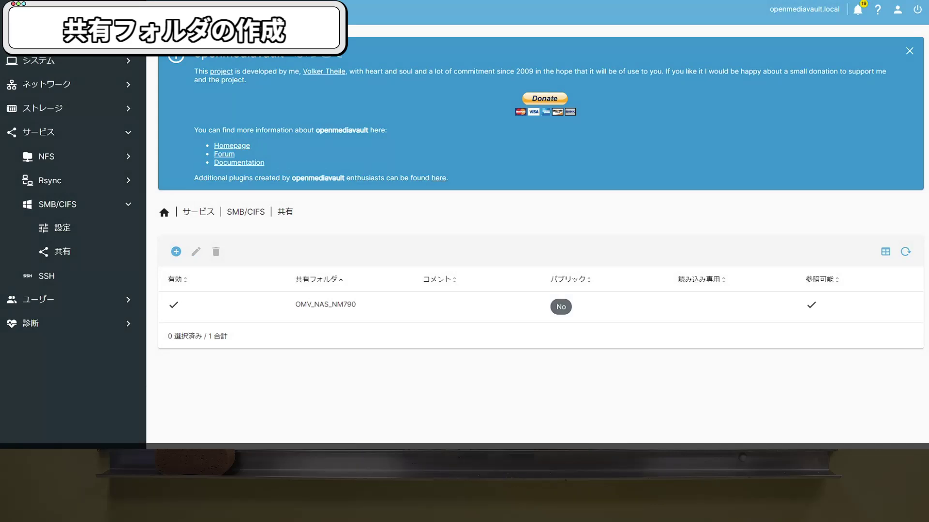
{"action": "right_click", "coordinate": [256, 514]}
{"action": "left_click", "coordinate": [246, 426]}
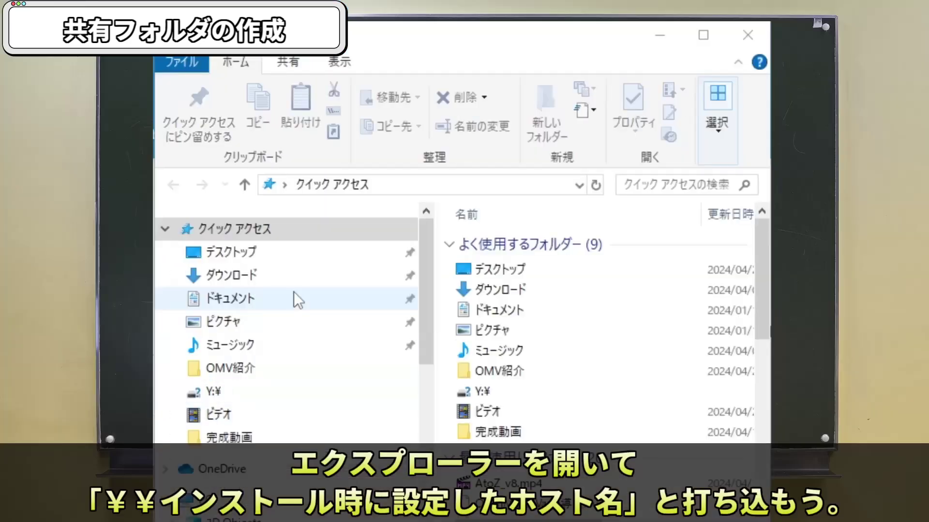
{"action": "left_click", "coordinate": [400, 185]}
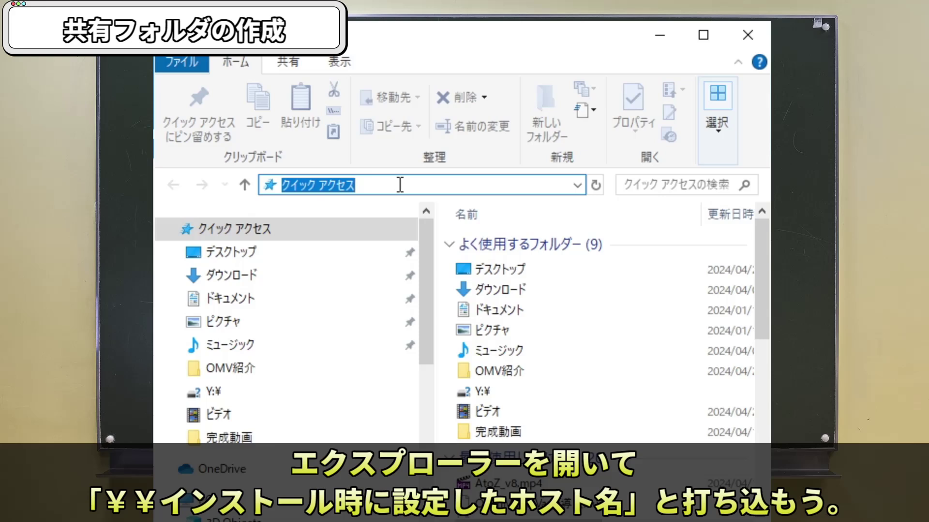
{"action": "type", "text": "\\op"}
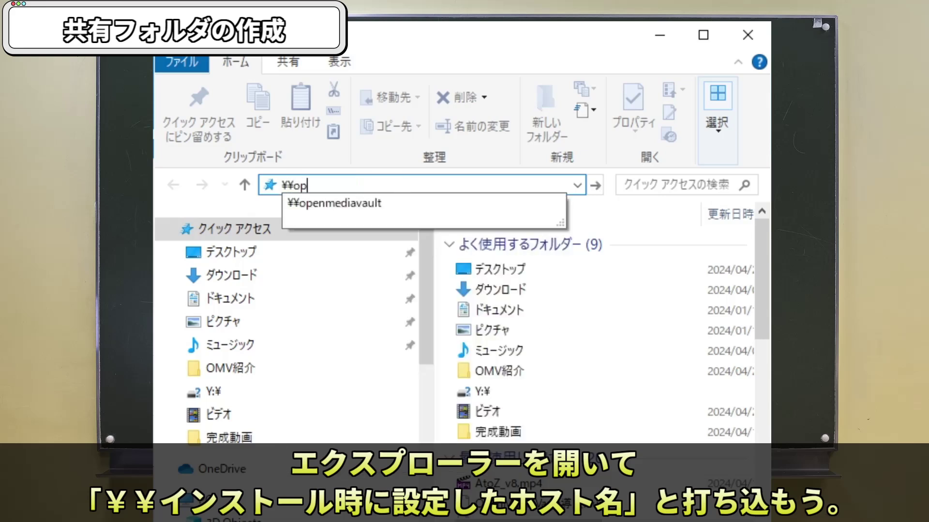
{"action": "type", "text": "enmedia"}
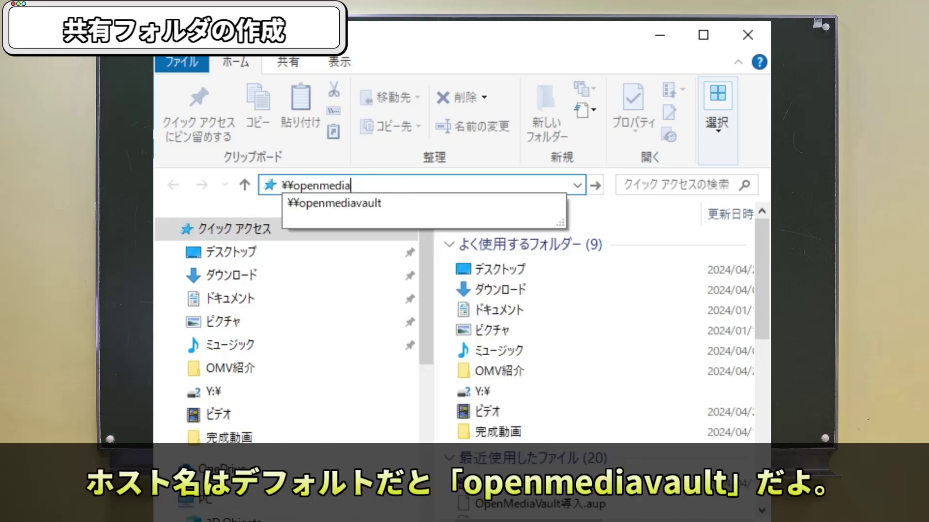
{"action": "type", "text": "vault"}
{"action": "key", "text": "Return"}
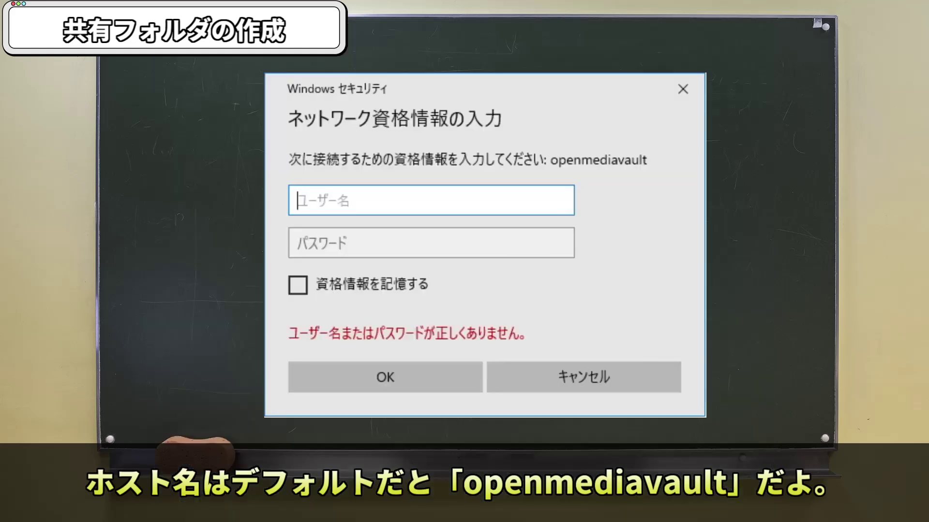
Sign in to openmediavault with the NAS user's name and account password, and open the OMV_NAS_NM790 share
{"action": "type", "text": "NAS"}
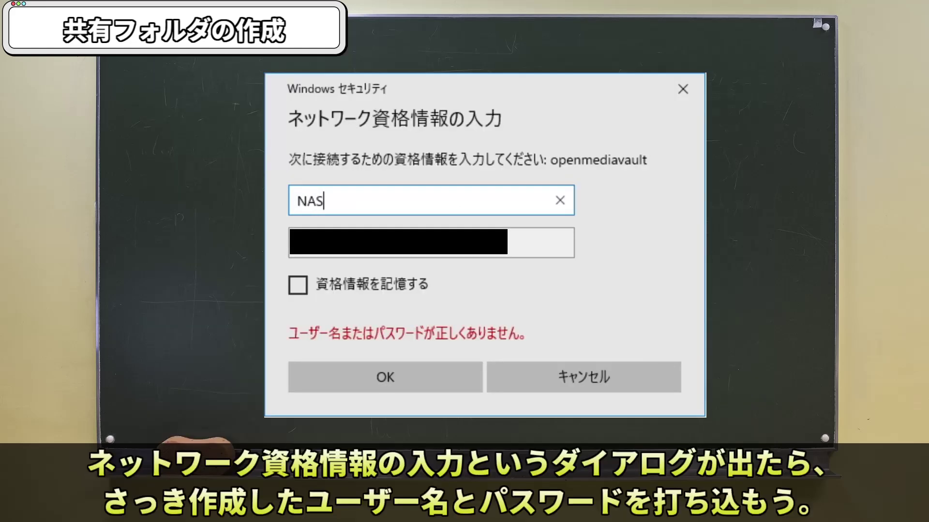
{"action": "type", "text": "er1"}
{"action": "key", "text": "Tab"}
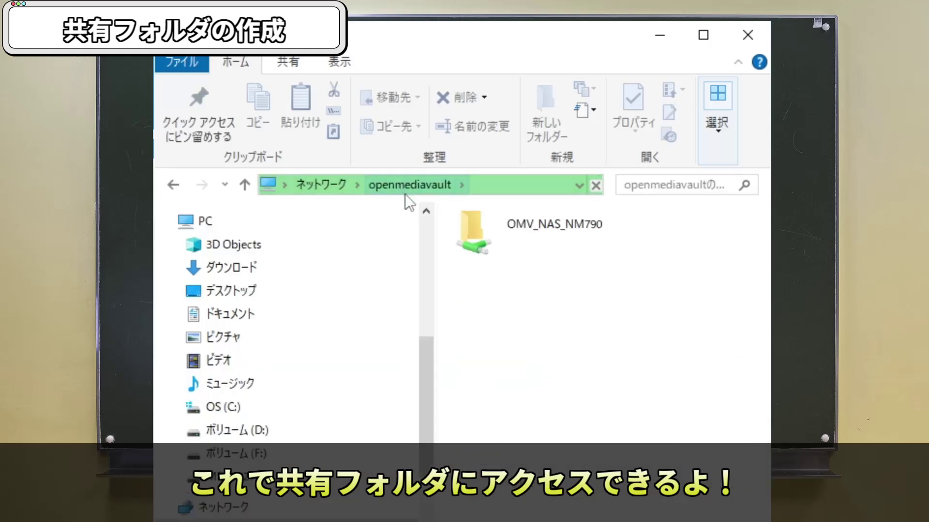
{"action": "double_click", "coordinate": [512, 243]}
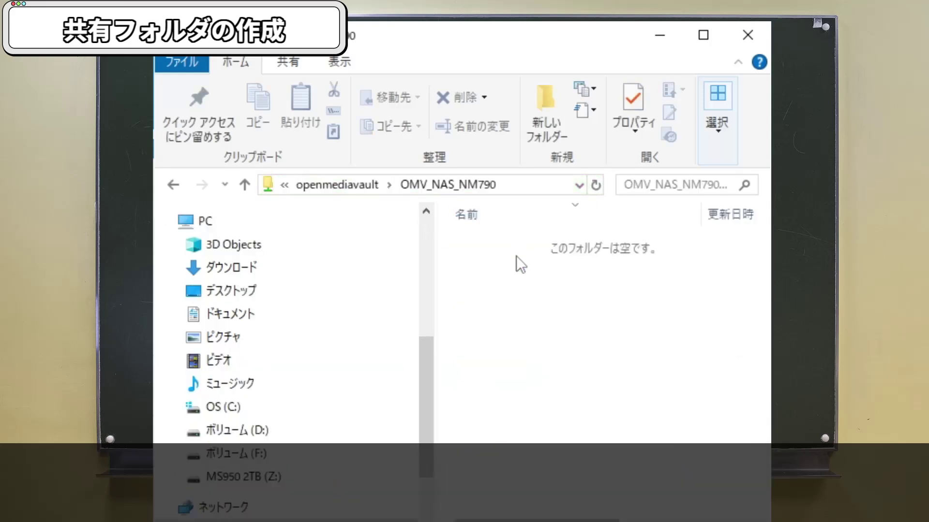
Go to the NAS by its IP address, \\192.168.0.5, in File Explorer
{"action": "left_click", "coordinate": [529, 186]}
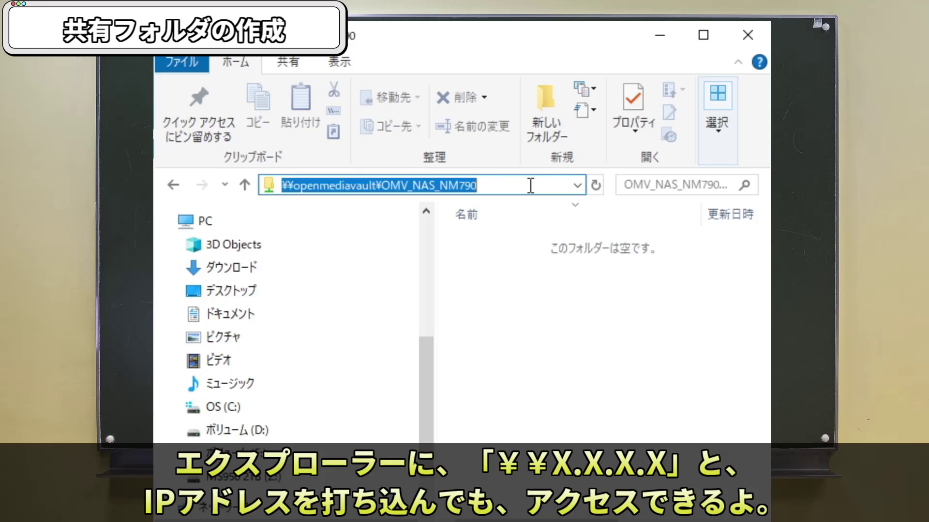
{"action": "type", "text": "¥¥192"}
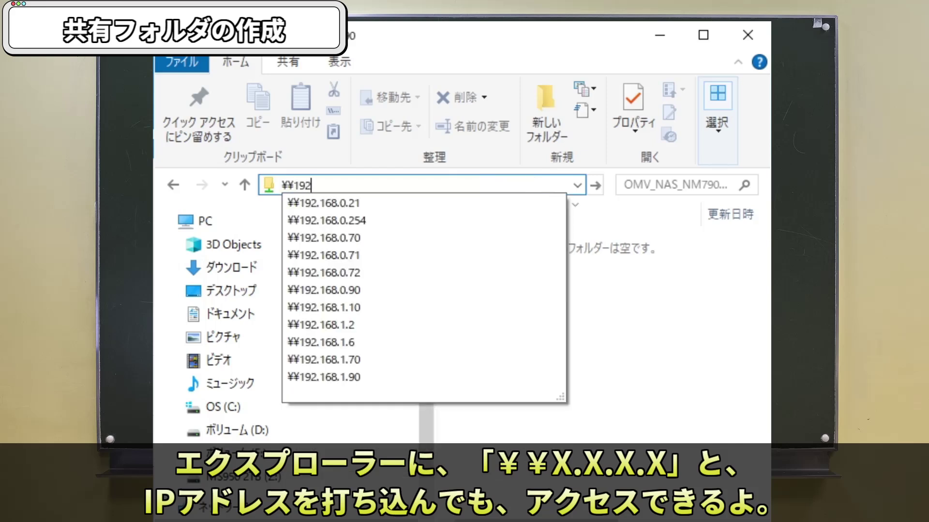
{"action": "type", "text": ".168.0."}
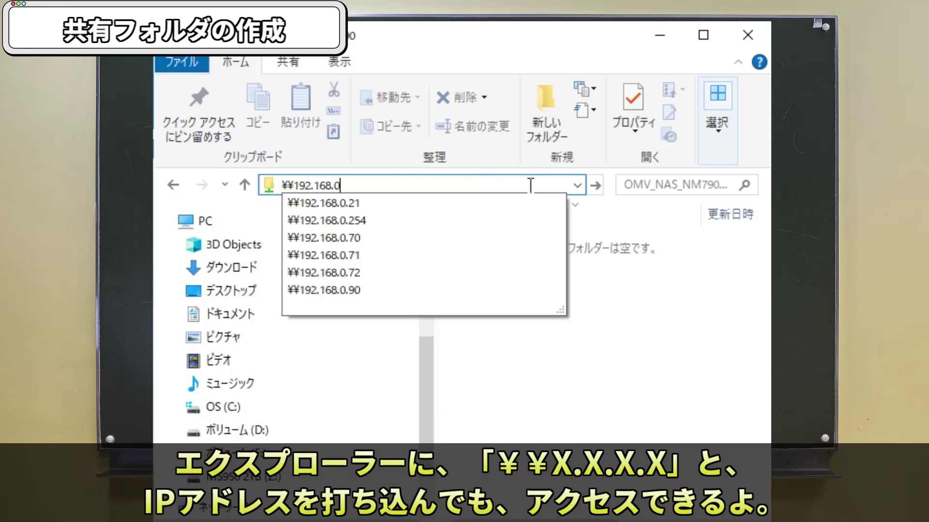
{"action": "type", "text": "5"}
{"action": "key", "text": "Return"}
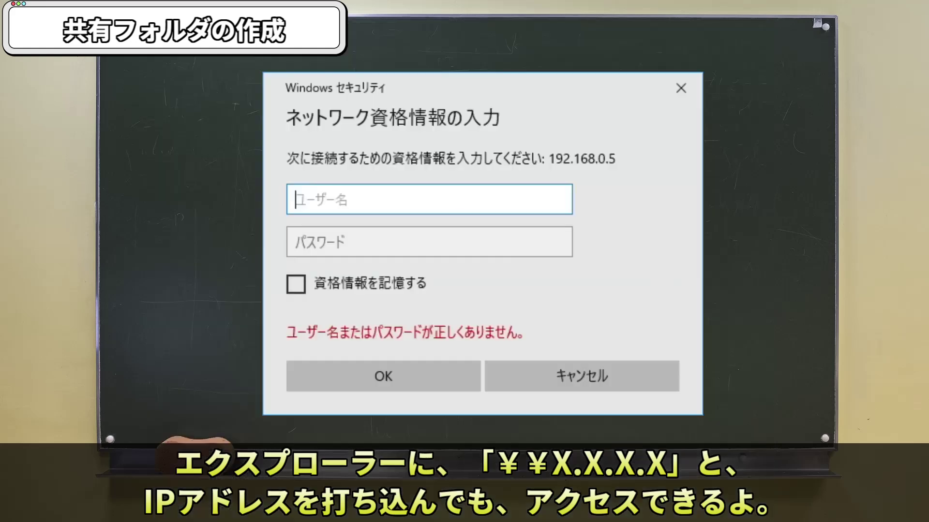
Enter the NAS user's name and account password in the network credentials request for 192.168.0.5
{"action": "type", "text": "NAS_user1"}
{"action": "key", "text": "Tab"}
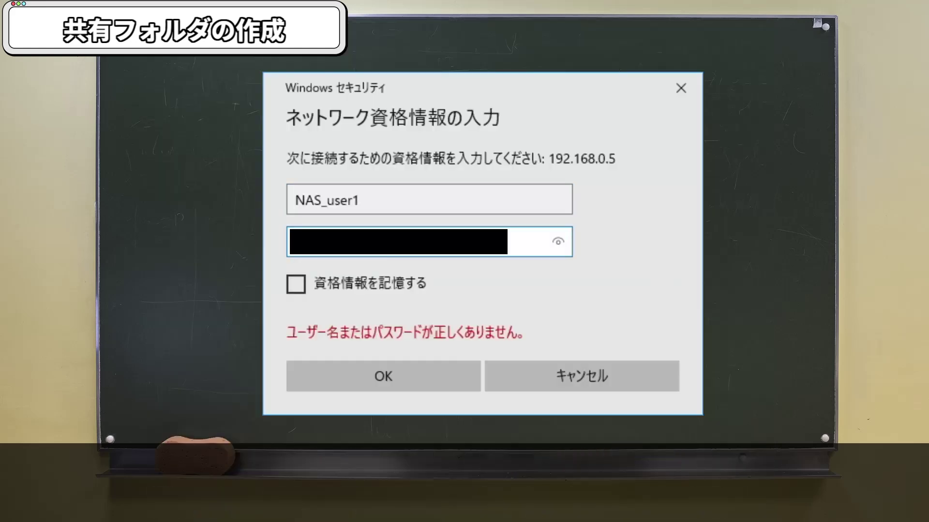
{"action": "key", "text": "Return"}
Map the omv_nas_nm790 share on 192.168.0.5 as network drive Y:, keeping reconnection at sign-in enabled
{"action": "right_click", "coordinate": [495, 88]}
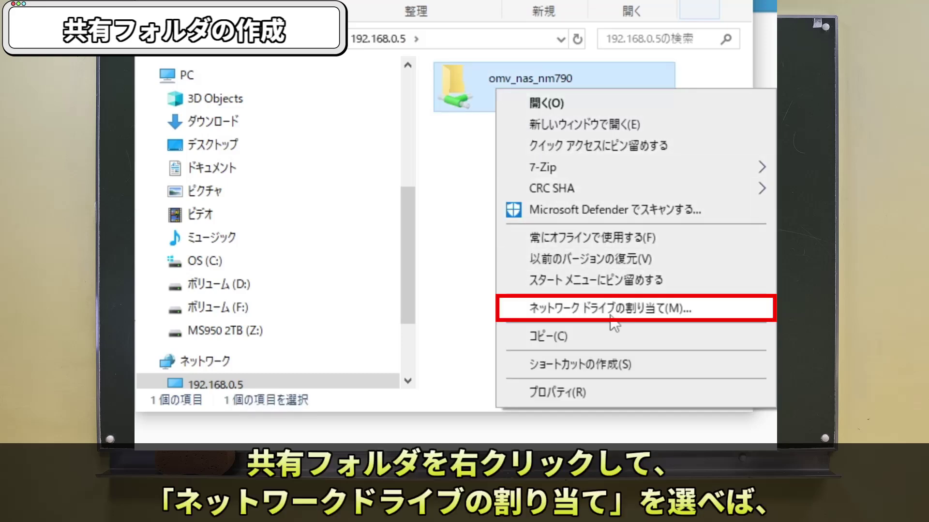
{"action": "left_click", "coordinate": [610, 311]}
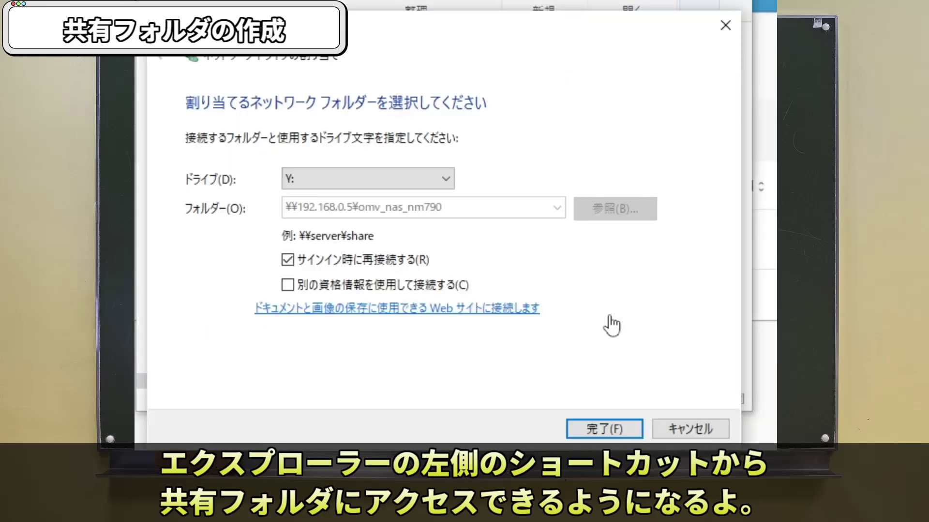
{"action": "left_click", "coordinate": [605, 432]}
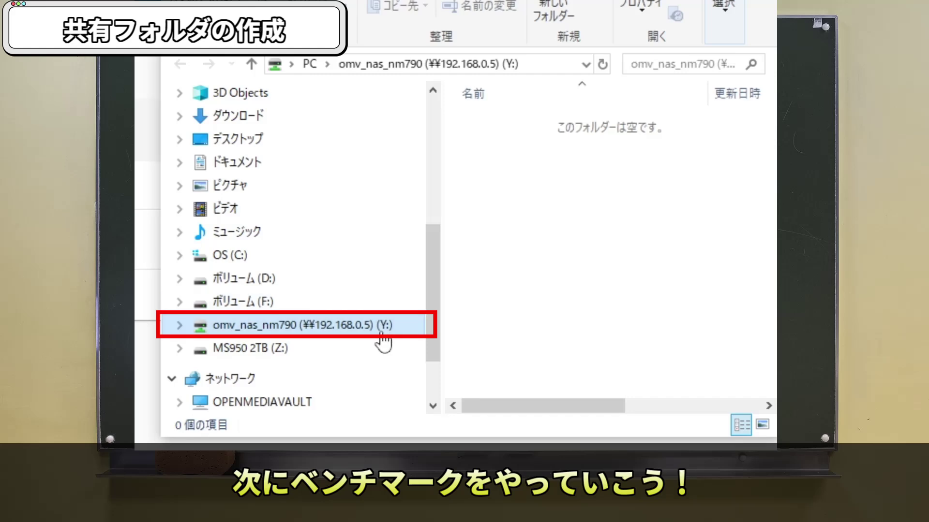